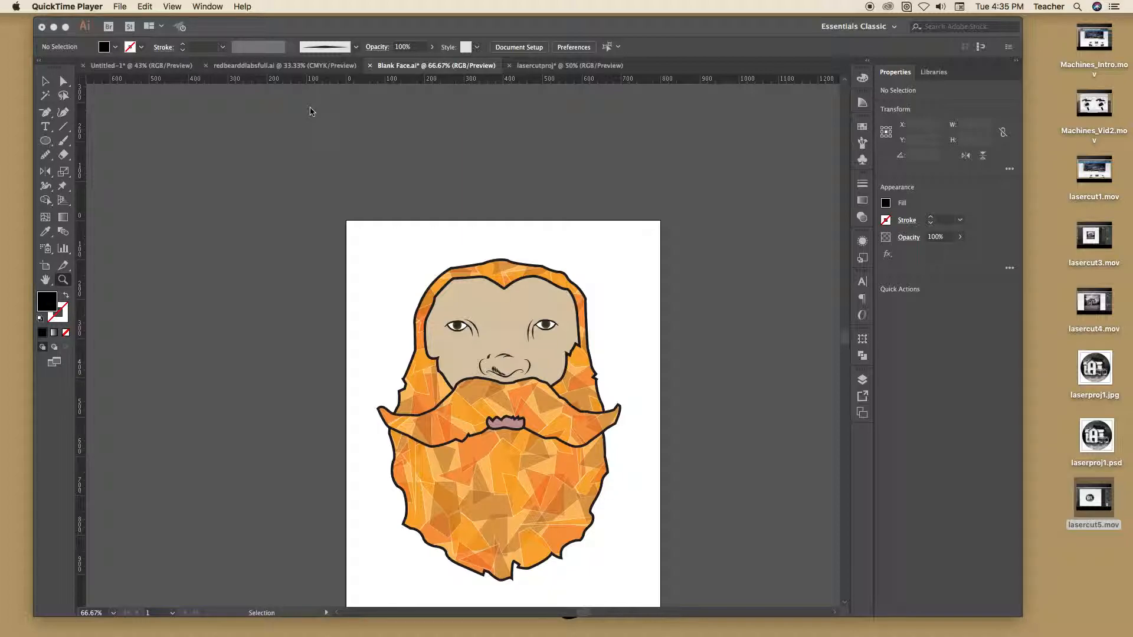
pyautogui.click(311, 111)
pyautogui.moveTo(308, 109)
pyautogui.mouseDown()
pyautogui.moveTo(330, 115)
pyautogui.moveTo(272, 131)
pyautogui.moveTo(281, 131)
pyautogui.mouseUp()
pyautogui.click(281, 133)
pyautogui.click(127, 7)
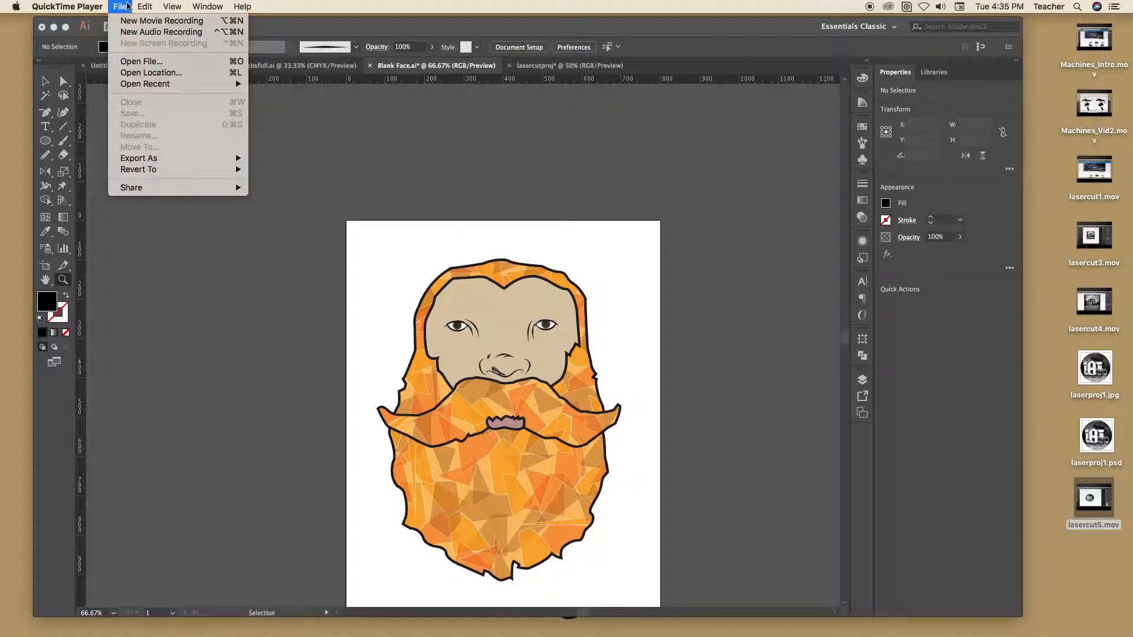
pyautogui.click(116, 6)
# Switch to Illustrator and create a new 12 x 12 in document named lasercutterproj.
pyautogui.click(252, 25)
pyautogui.click(113, 6)
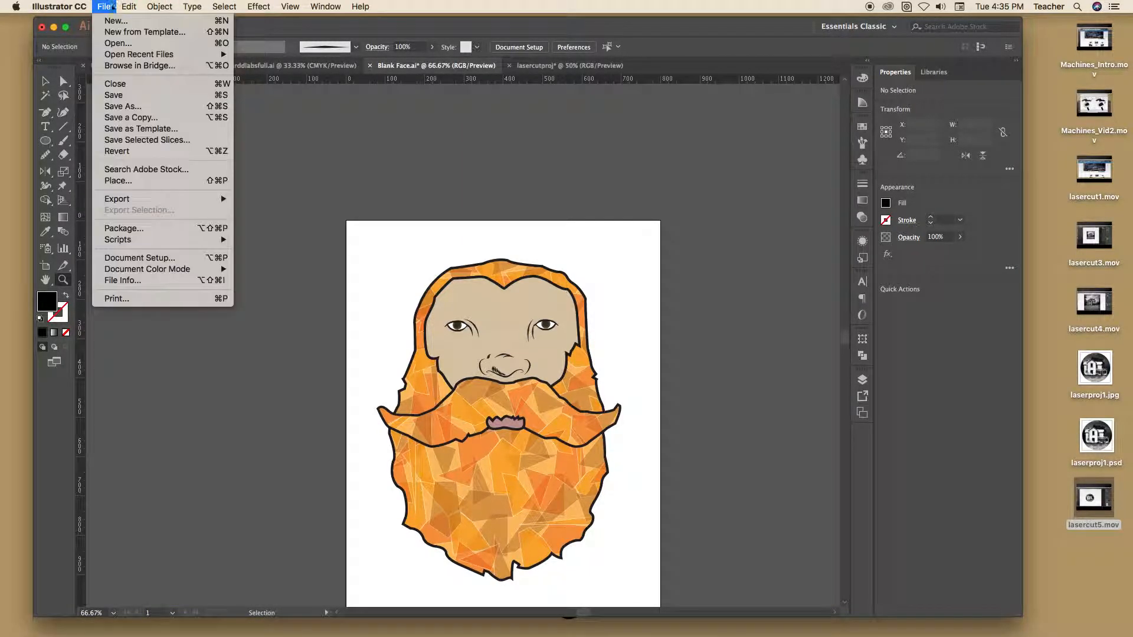
pyautogui.click(112, 7)
pyautogui.click(229, 38)
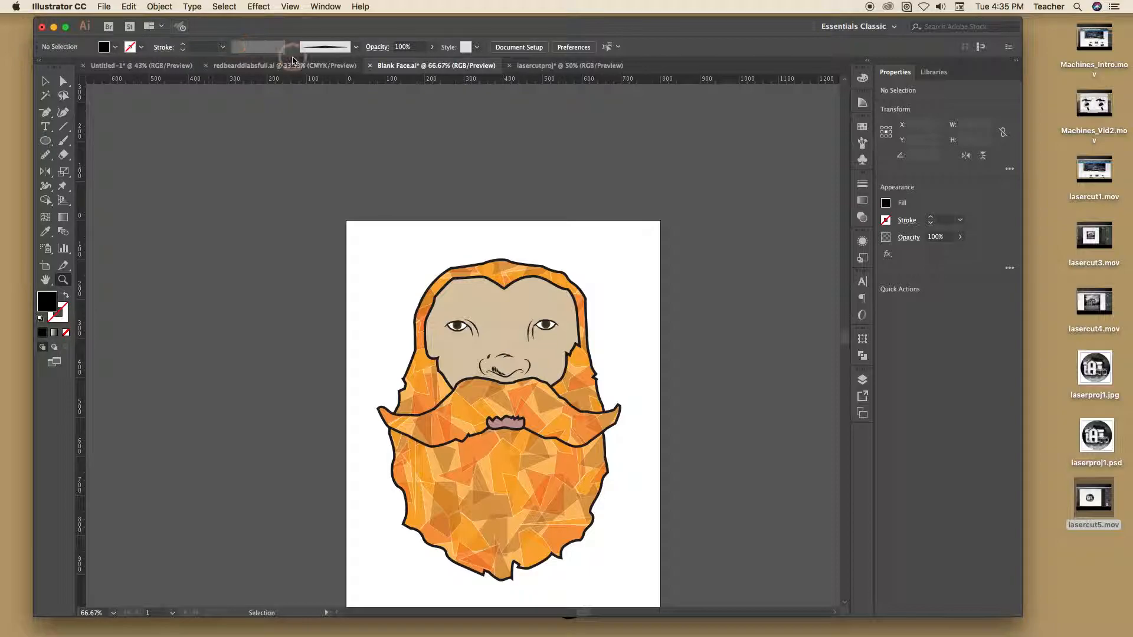
pyautogui.click(422, 35)
pyautogui.press('super+n')
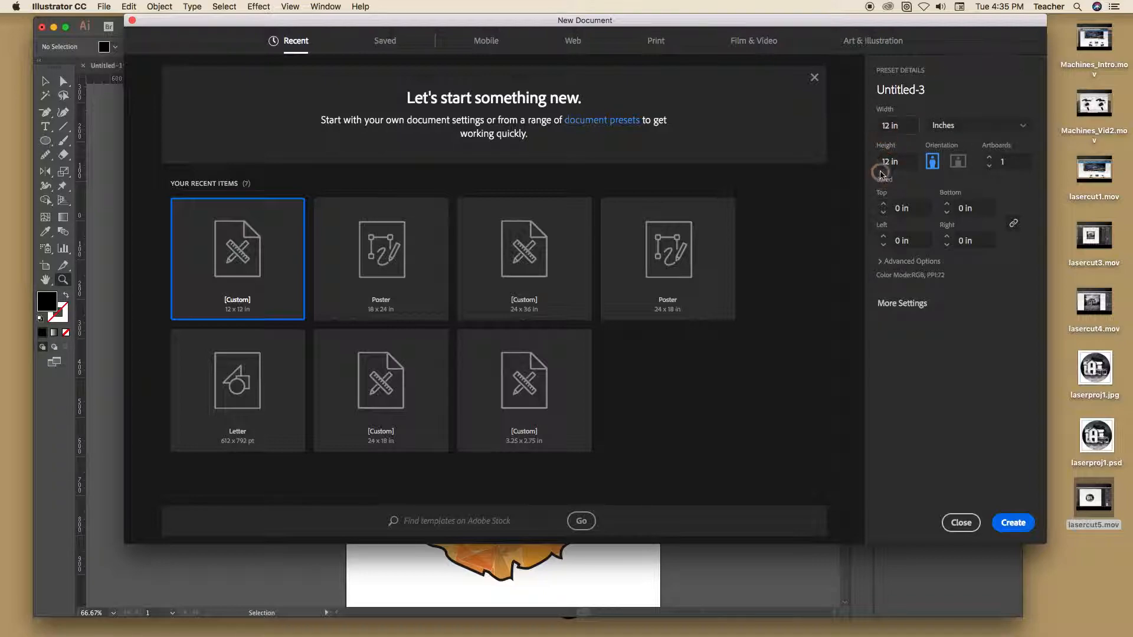
pyautogui.click(951, 92)
pyautogui.write('lasercutterpro')
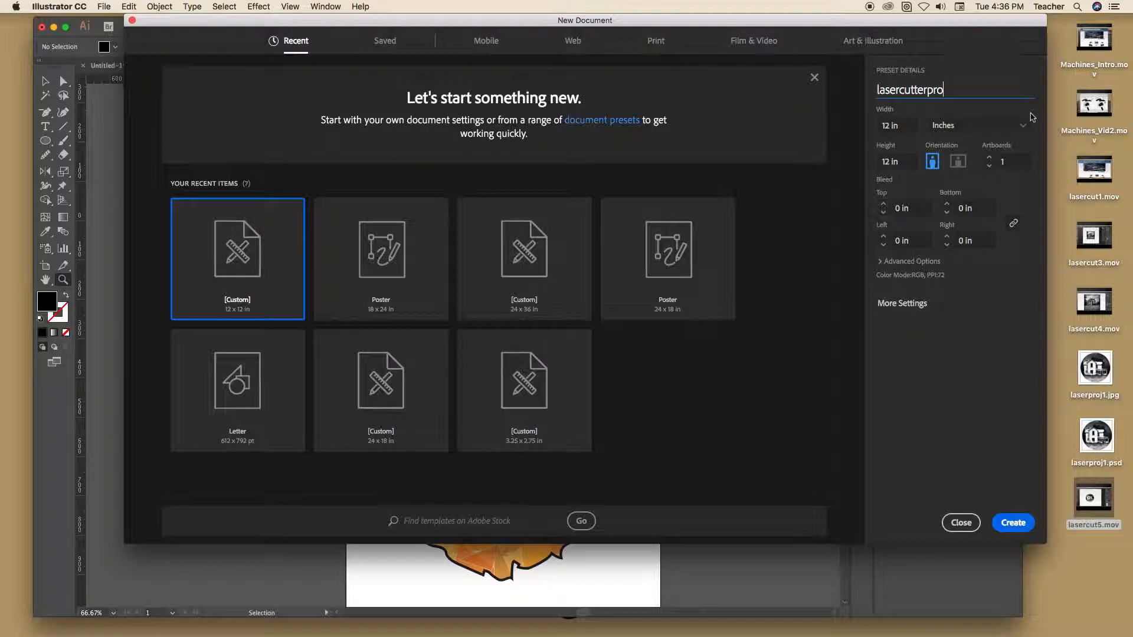
pyautogui.write('j')
pyautogui.click(1013, 522)
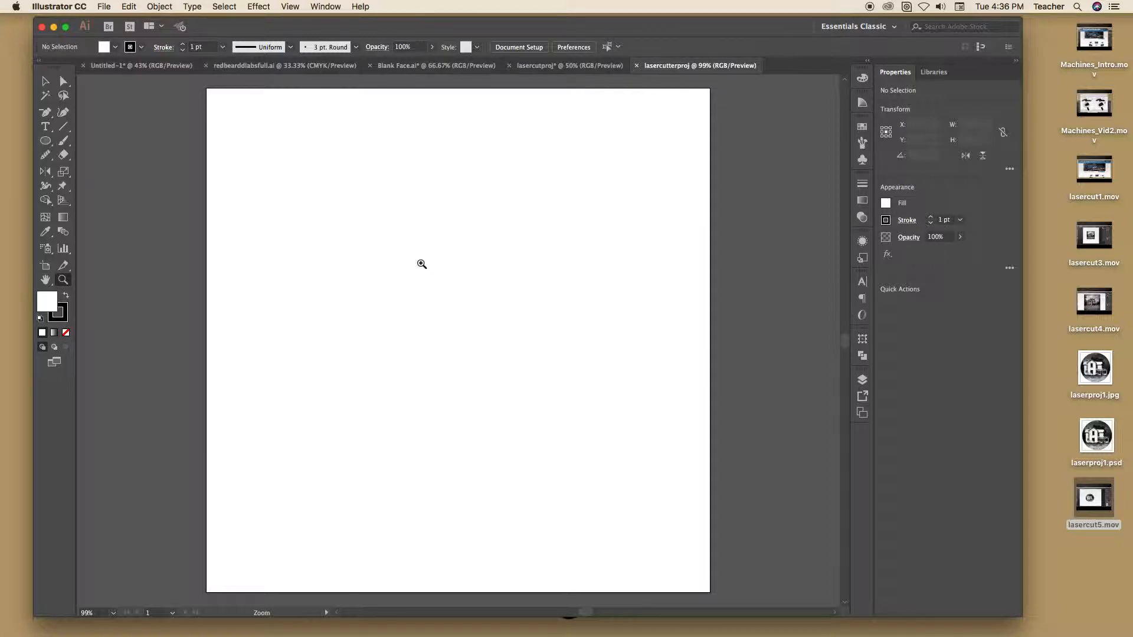
# Place the laserproj1.jpg image from the desktop onto the blank artboard.
pyautogui.click(465, 285)
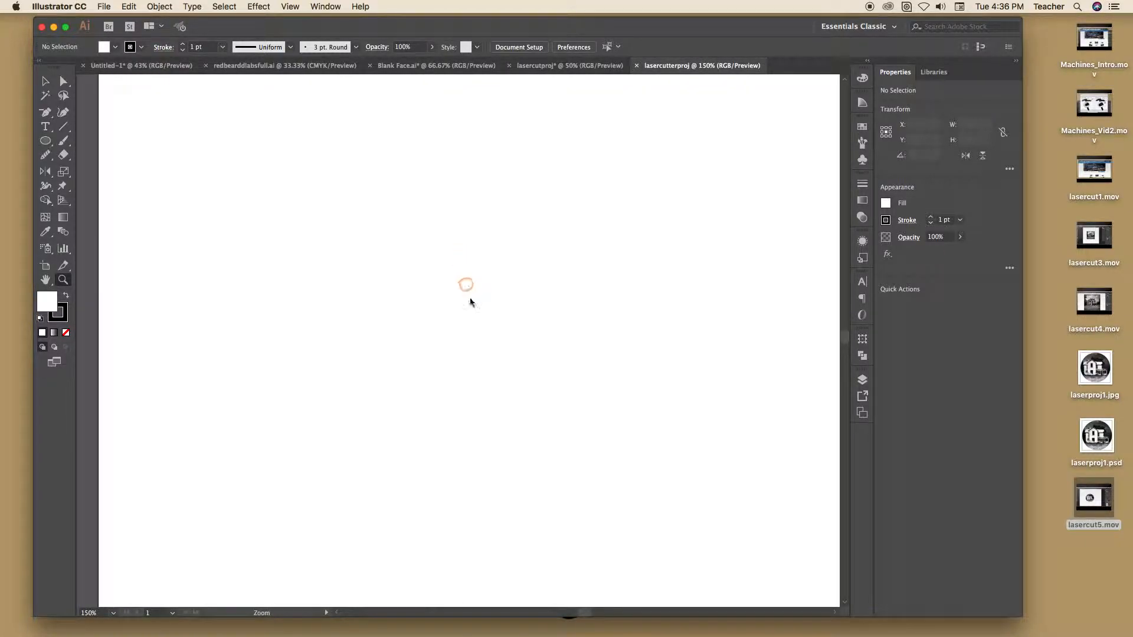
pyautogui.keyDown('alt'); pyautogui.click(466, 287); pyautogui.keyUp('alt')
pyautogui.keyDown('alt'); pyautogui.click(466, 288); pyautogui.keyUp('alt')
pyautogui.moveTo(468, 348); pyautogui.dragTo(498, 230)
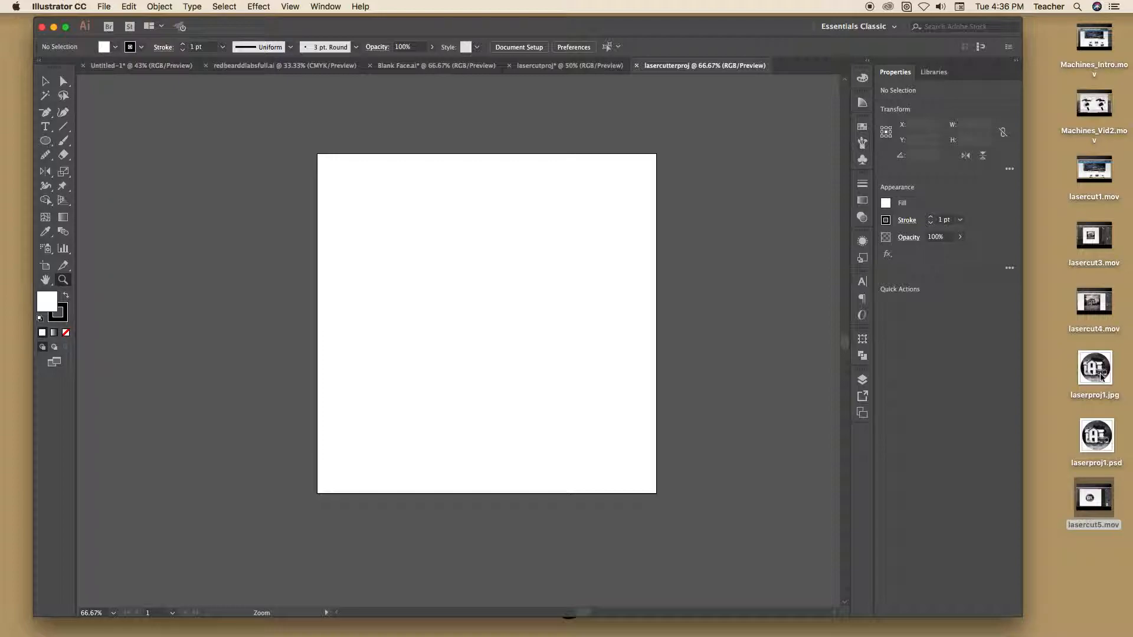
pyautogui.moveTo(1094, 368); pyautogui.dragTo(507, 332)
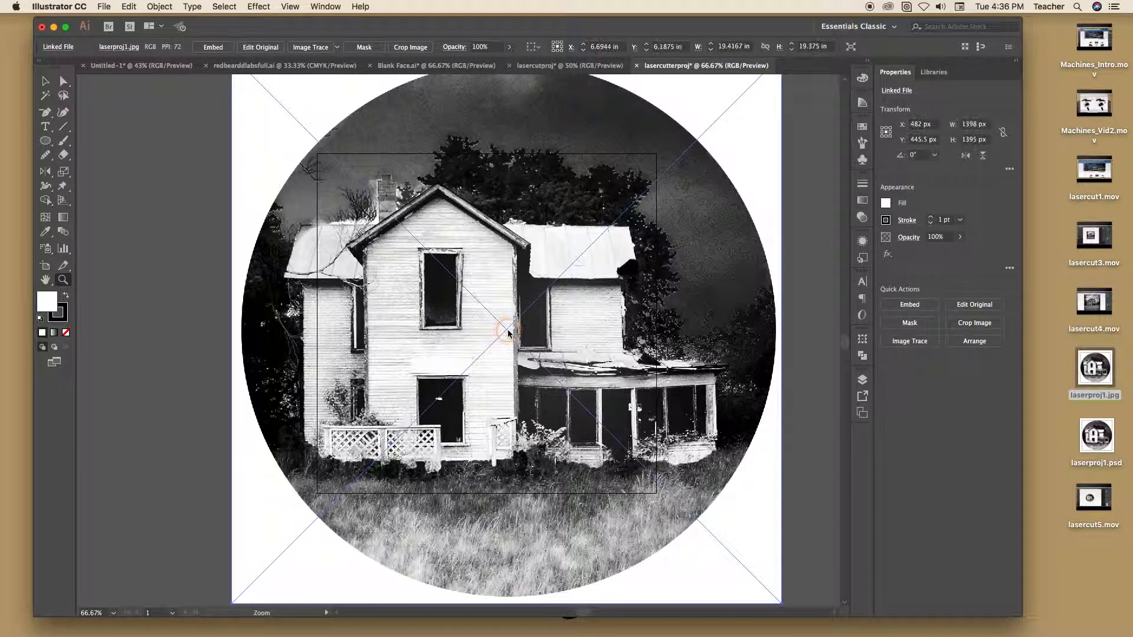
# Scale the house image down proportionally to about 7.18 in wide and move it fully onto the artboard.
pyautogui.scroll(-10, 514, 348)
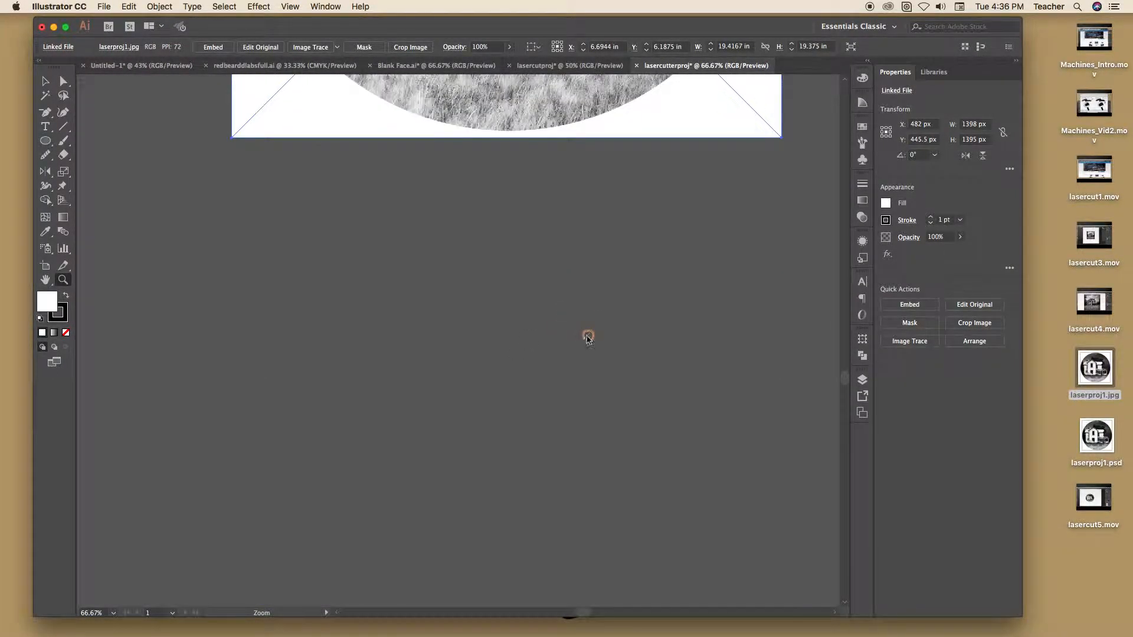
pyautogui.scroll(5, 590, 334)
pyautogui.click(685, 272)
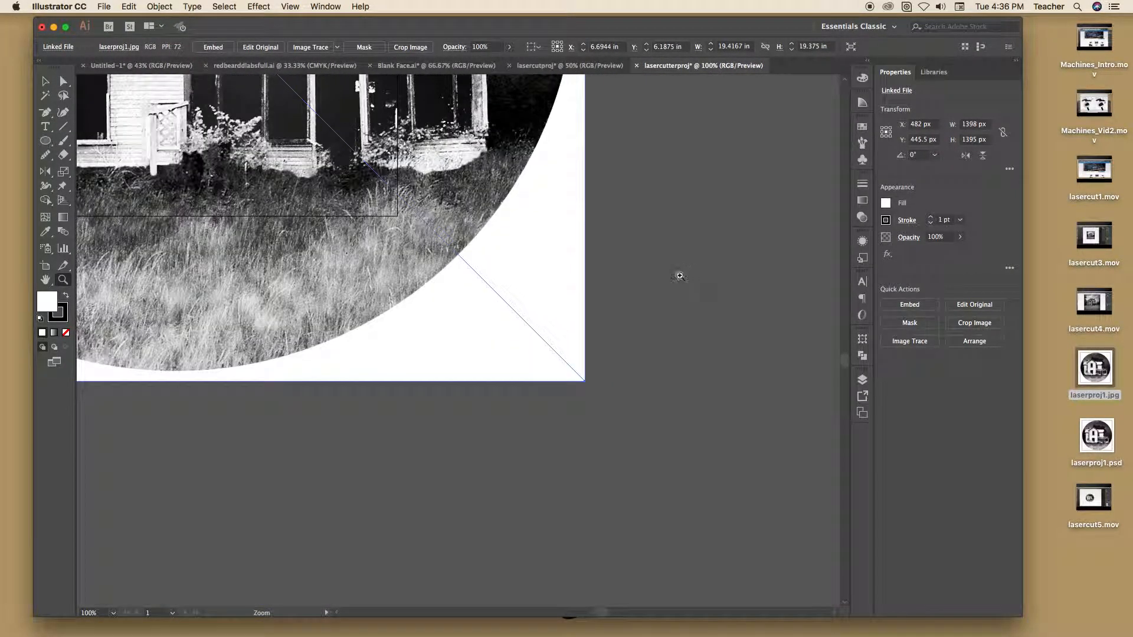
pyautogui.keyDown('alt'); pyautogui.click(498, 321); pyautogui.keyUp('alt')
pyautogui.keyDown('alt'); pyautogui.click(498, 321); pyautogui.keyUp('alt')
pyautogui.keyDown('alt'); pyautogui.click(498, 321); pyautogui.keyUp('alt')
pyautogui.moveTo(445, 289); pyautogui.dragTo(646, 295)
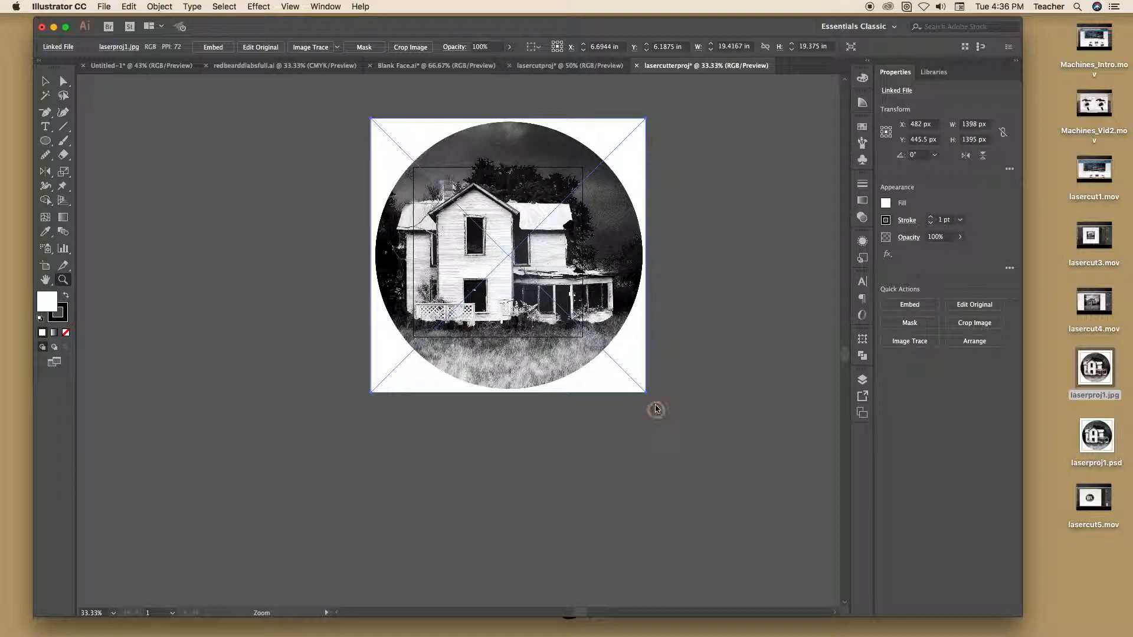
pyautogui.press('v')
pyautogui.moveTo(646, 393); pyautogui.dragTo(474, 219)
pyautogui.press('z')
pyautogui.press('v')
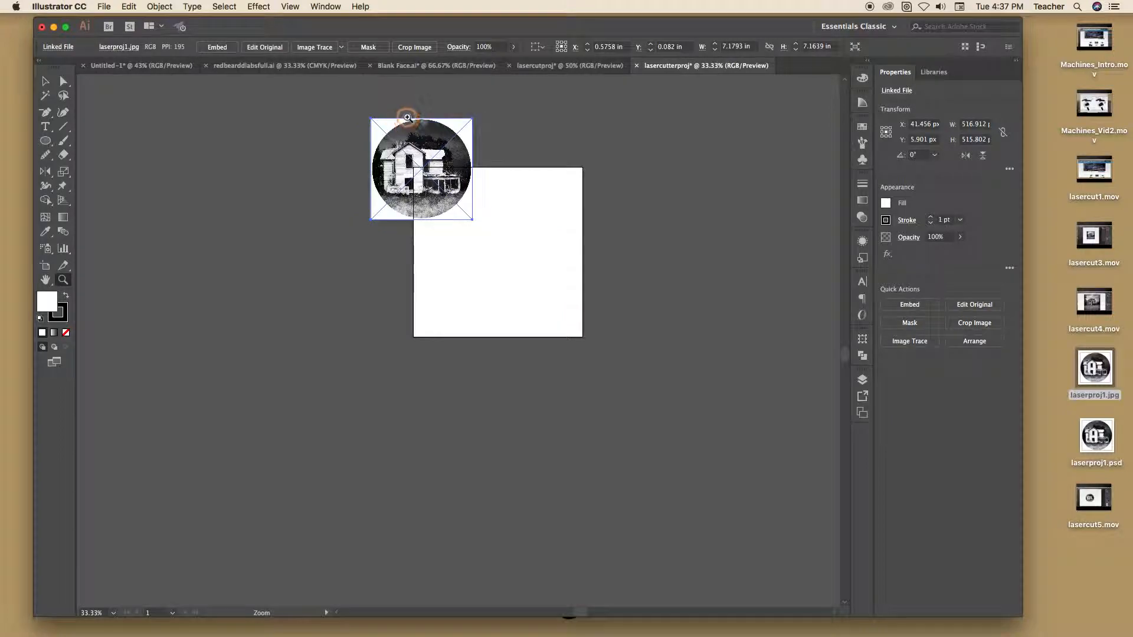
pyautogui.moveTo(425, 144); pyautogui.dragTo(488, 218)
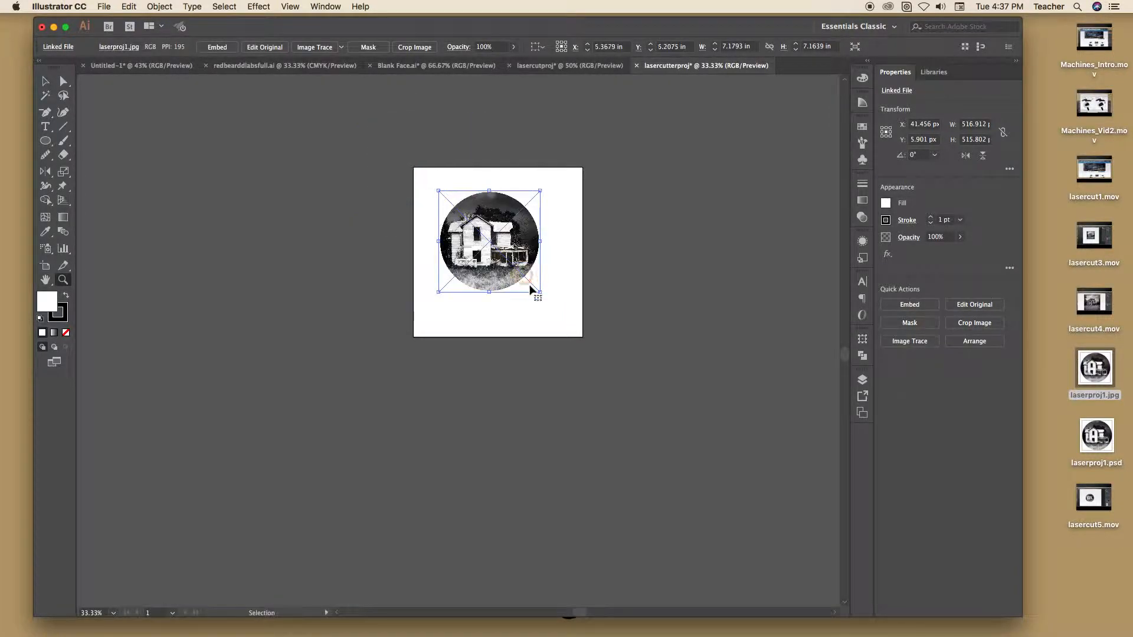
# Shrink the house image proportionally to about 4.84 in wide and move it near the artboard's center.
pyautogui.moveTo(540, 293); pyautogui.dragTo(507, 259)
pyautogui.moveTo(472, 210); pyautogui.dragTo(482, 218)
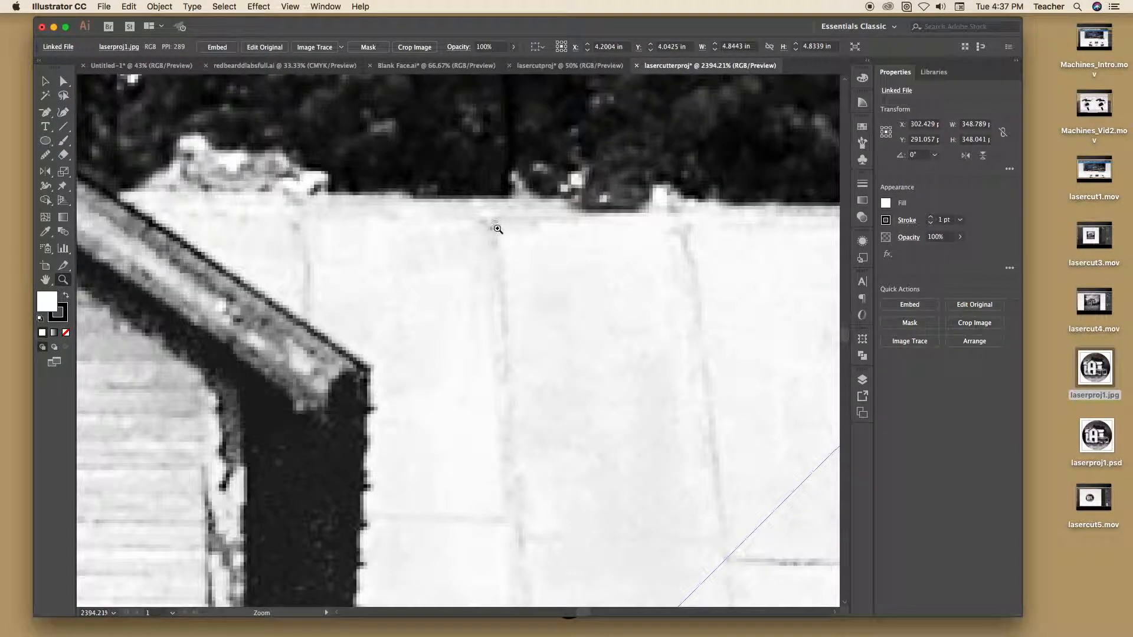
pyautogui.keyDown('alt'); pyautogui.click(511, 243); pyautogui.keyUp('alt')
pyautogui.keyDown('alt'); pyautogui.click(511, 243); pyautogui.keyUp('alt')
pyautogui.keyDown('alt'); pyautogui.click(511, 243); pyautogui.keyUp('alt')
pyautogui.keyDown('alt'); pyautogui.click(511, 244); pyautogui.keyUp('alt')
pyautogui.keyDown('alt'); pyautogui.click(511, 244); pyautogui.keyUp('alt')
pyautogui.keyDown('alt'); pyautogui.click(511, 244); pyautogui.keyUp('alt')
pyautogui.keyDown('alt'); pyautogui.click(511, 243); pyautogui.keyUp('alt')
pyautogui.keyDown('alt'); pyautogui.click(510, 244); pyautogui.keyUp('alt')
pyautogui.moveTo(424, 402); pyautogui.dragTo(545, 147)
pyautogui.keyDown('alt'); pyautogui.click(489, 319); pyautogui.keyUp('alt')
pyautogui.keyDown('alt'); pyautogui.click(490, 319); pyautogui.keyUp('alt')
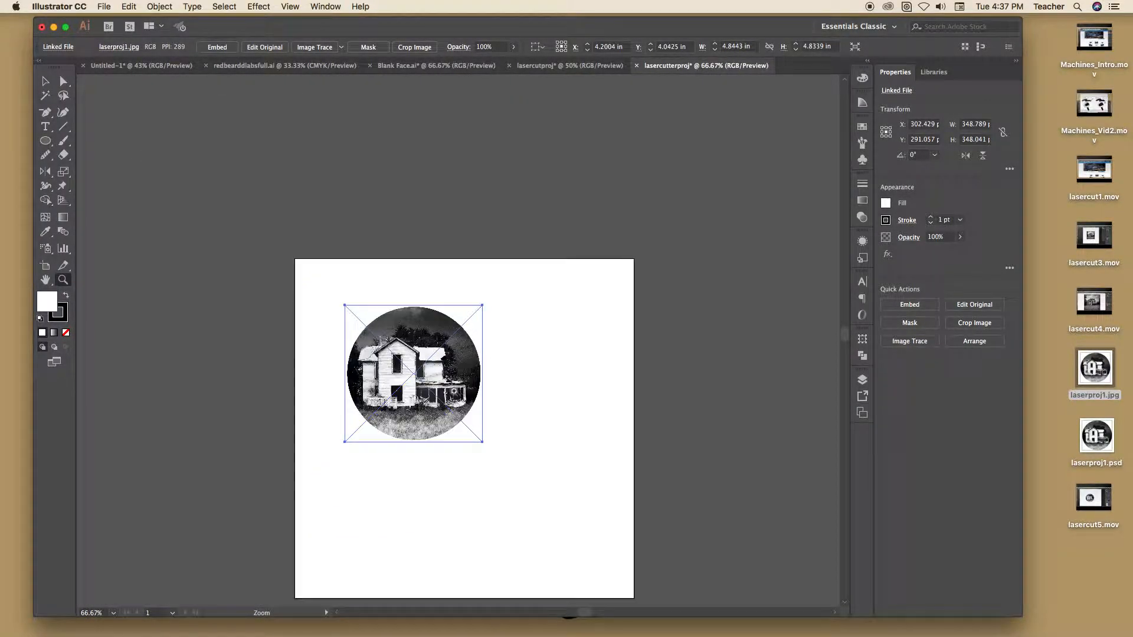
pyautogui.moveTo(422, 327); pyautogui.dragTo(463, 374)
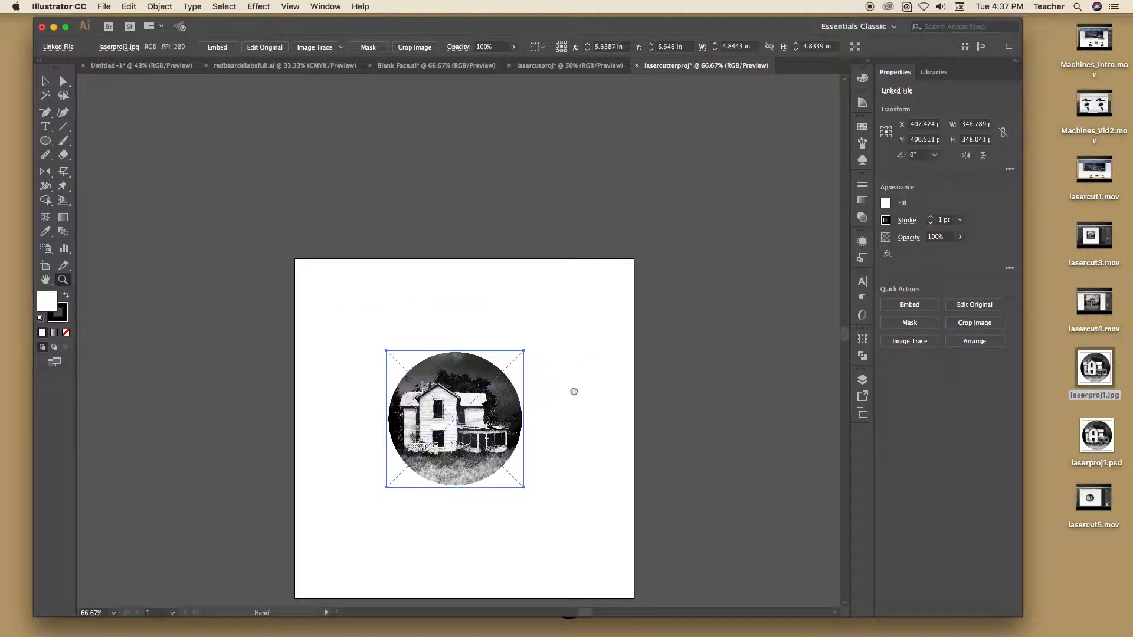
pyautogui.moveTo(574, 392); pyautogui.dragTo(576, 273)
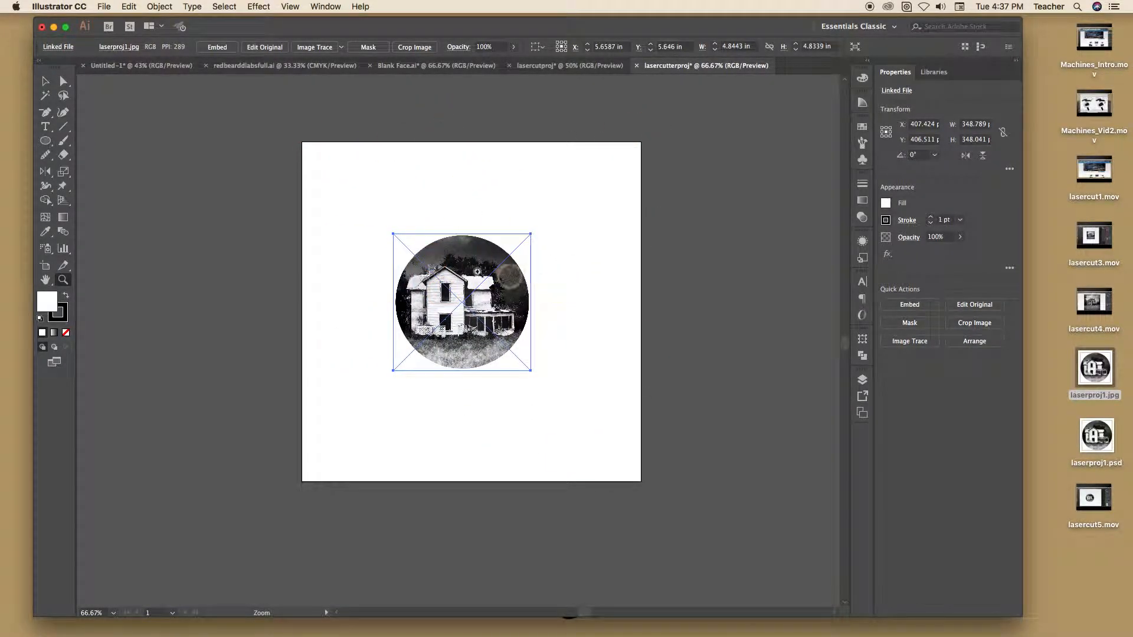
# Nudge the house image slightly closer to the artboard's center and deselect it.
pyautogui.keyDown('alt'); pyautogui.click(569, 323); pyautogui.keyUp('alt')
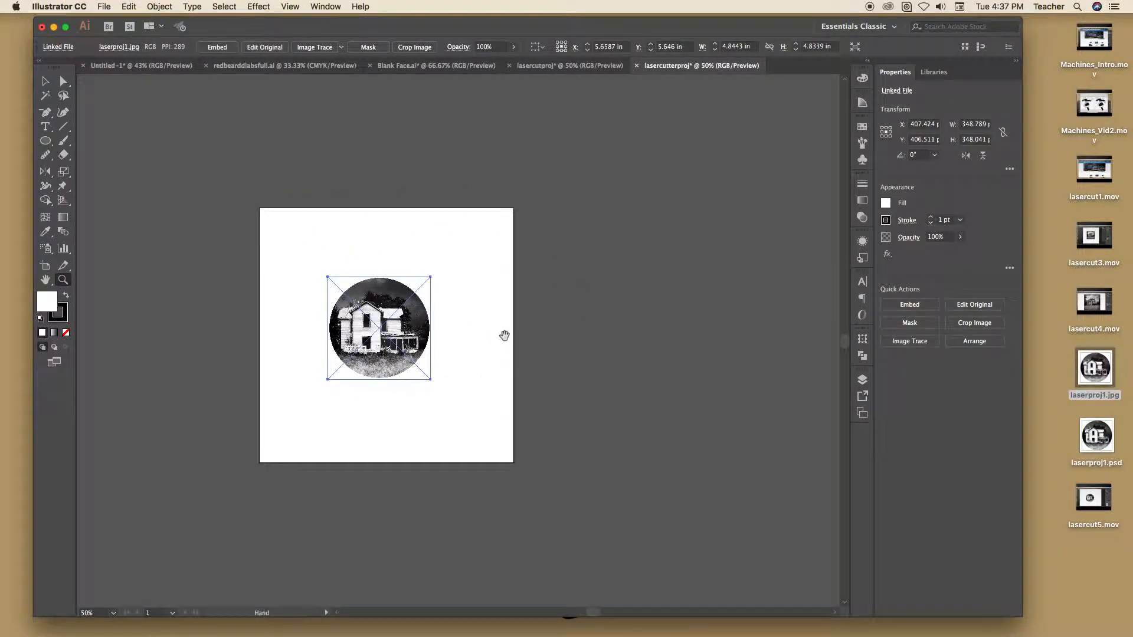
pyautogui.moveTo(504, 334); pyautogui.dragTo(588, 335)
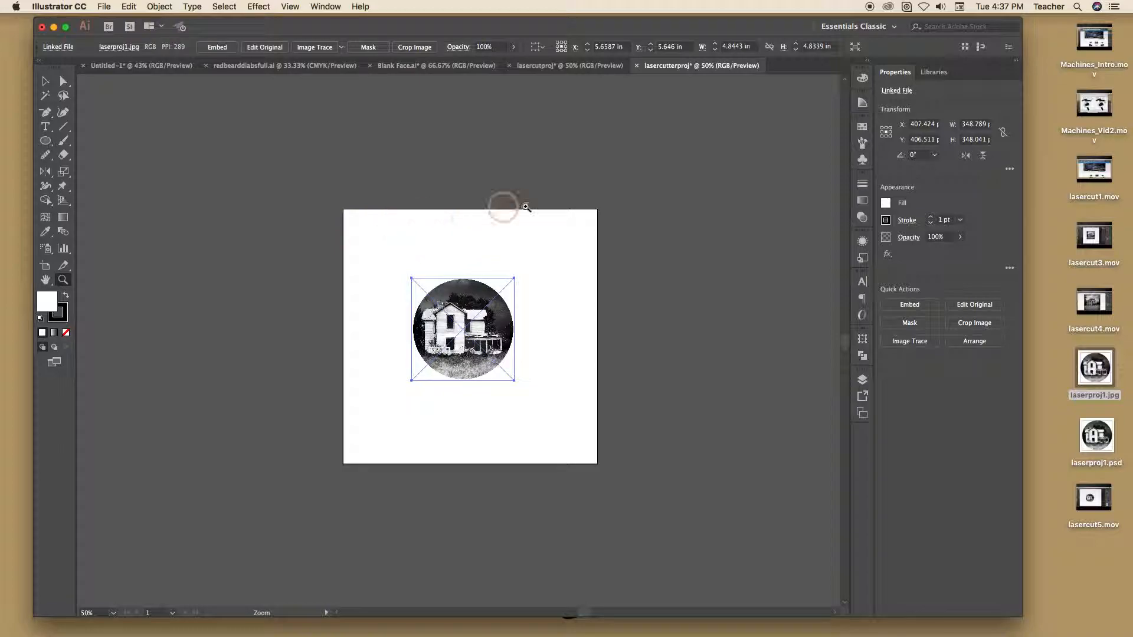
pyautogui.click(445, 349)
pyautogui.click(470, 335)
pyautogui.click(470, 334)
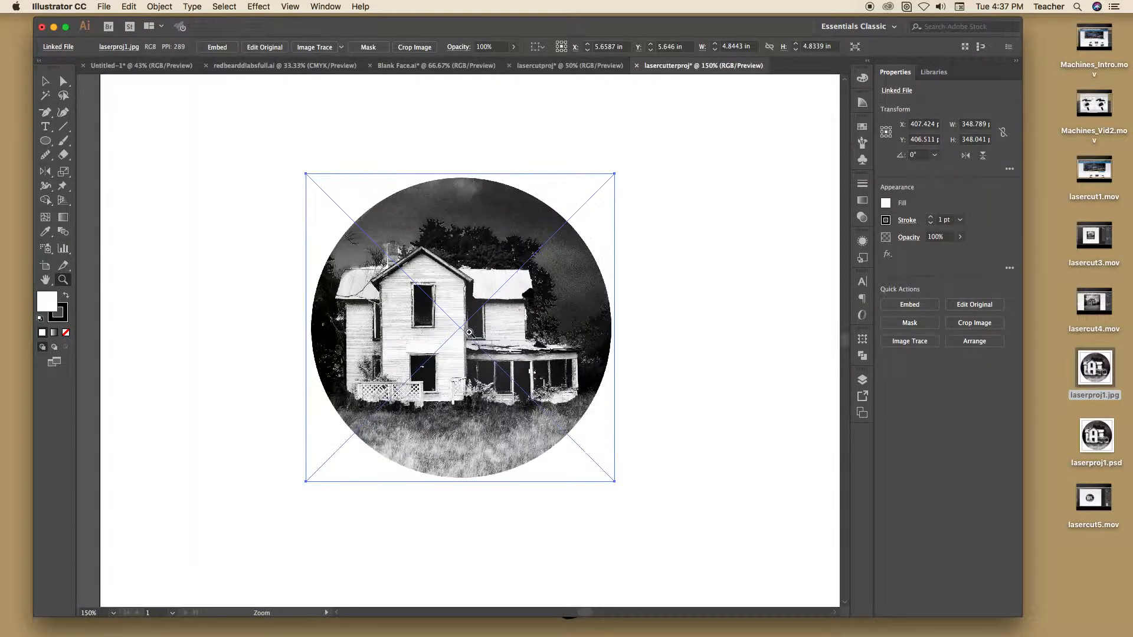
pyautogui.press('super+minus')
pyautogui.press('super+minus')
pyautogui.press('super+minus')
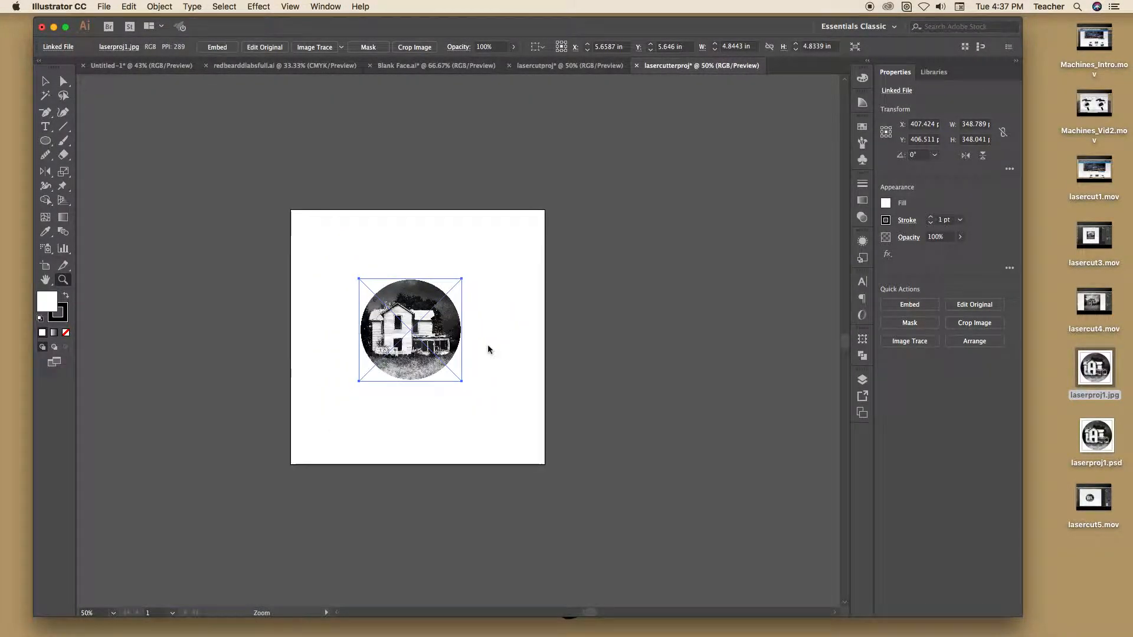
pyautogui.moveTo(410, 320); pyautogui.dragTo(413, 323)
pyautogui.keyDown('super'); pyautogui.click(612, 321); pyautogui.keyUp('super')
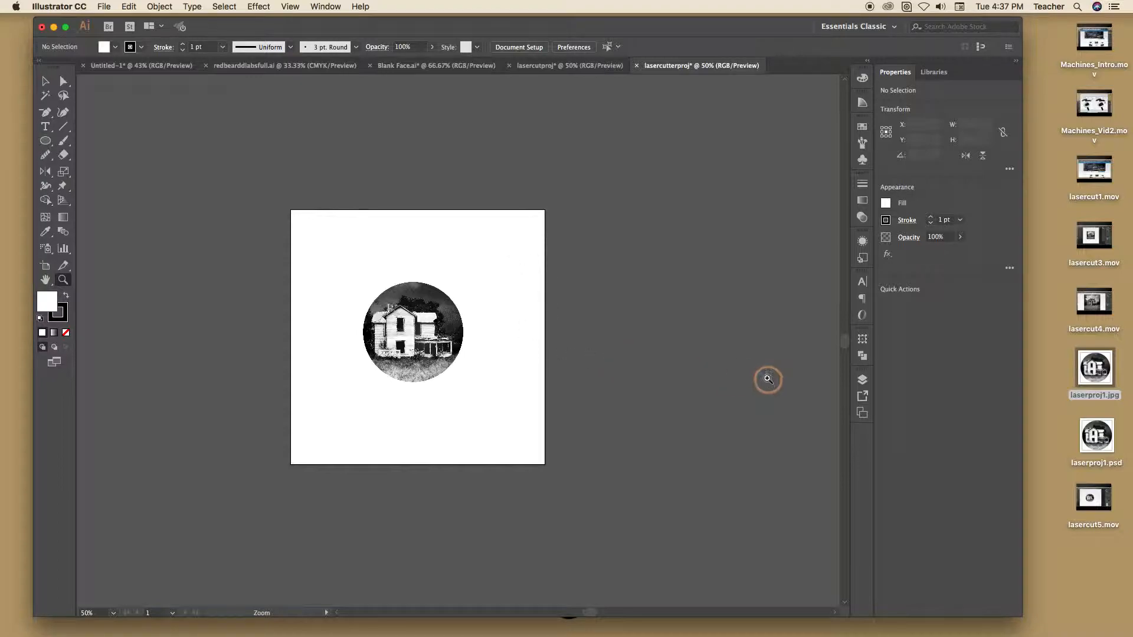
# Display the document's layers and check the Layers entry among the available windows.
pyautogui.click(862, 380)
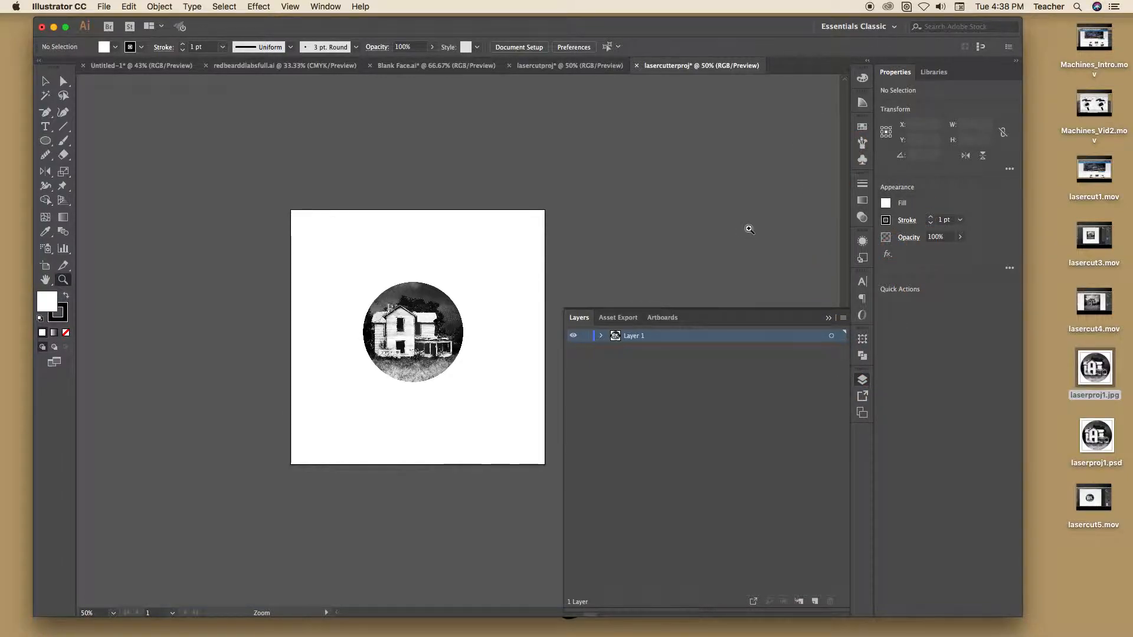
pyautogui.click(342, 5)
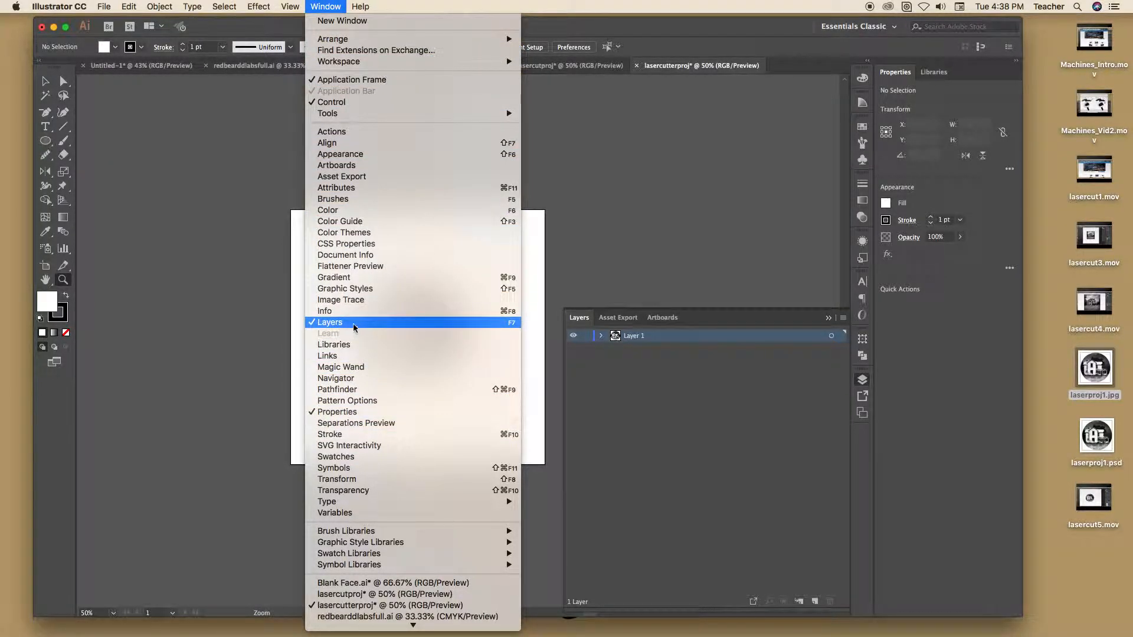
pyautogui.click(195, 189)
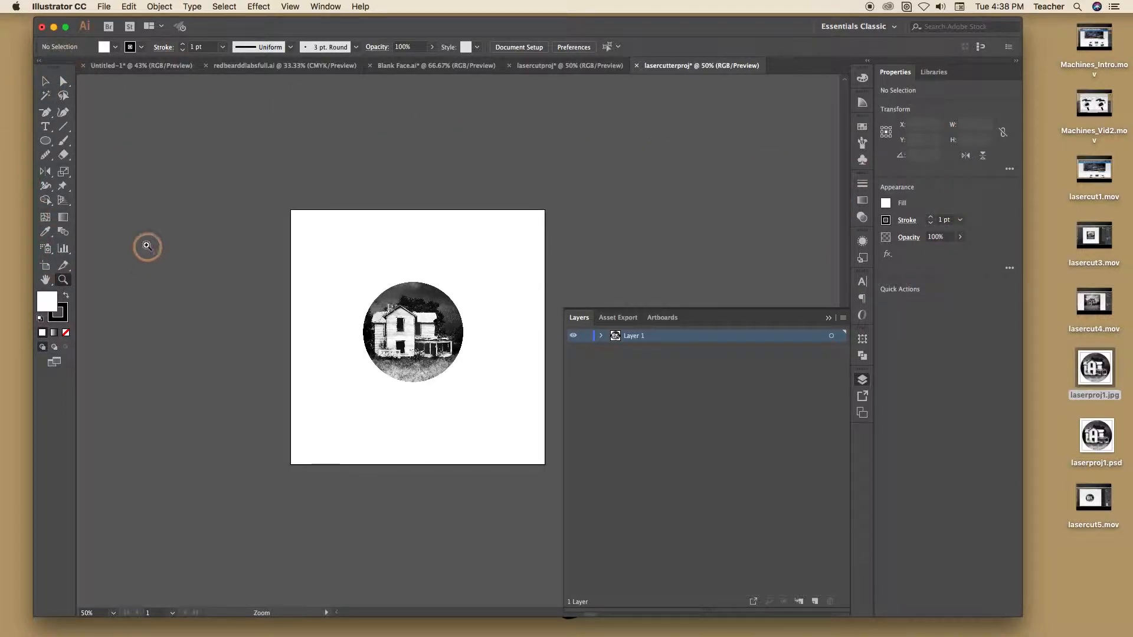
pyautogui.click(82, 6)
pyautogui.moveTo(140, 5)
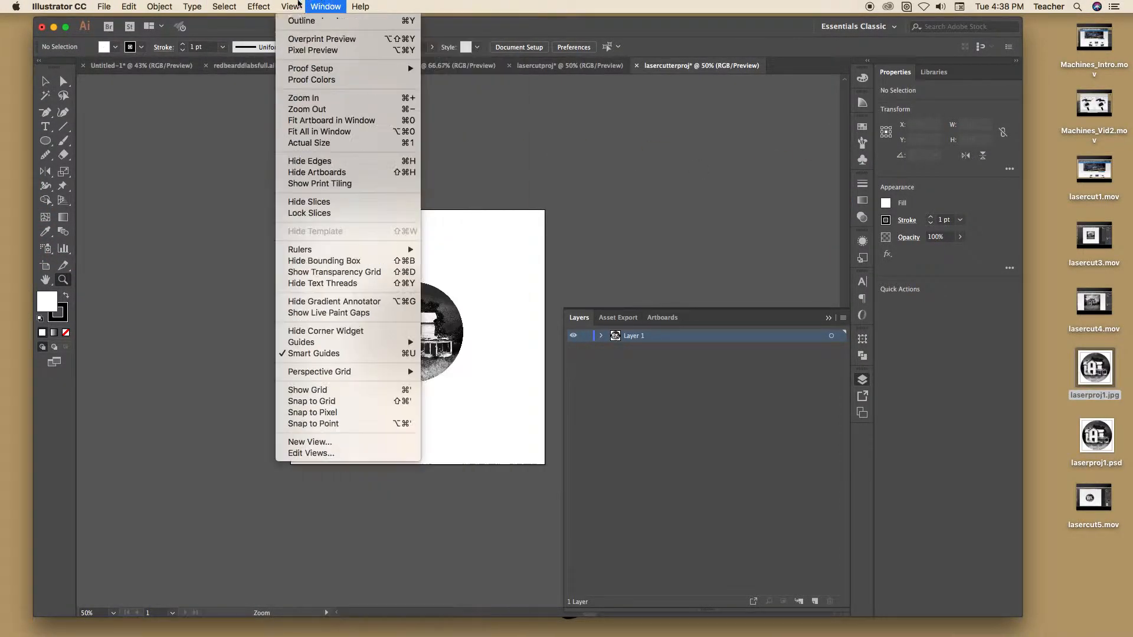
pyautogui.moveTo(184, 7)
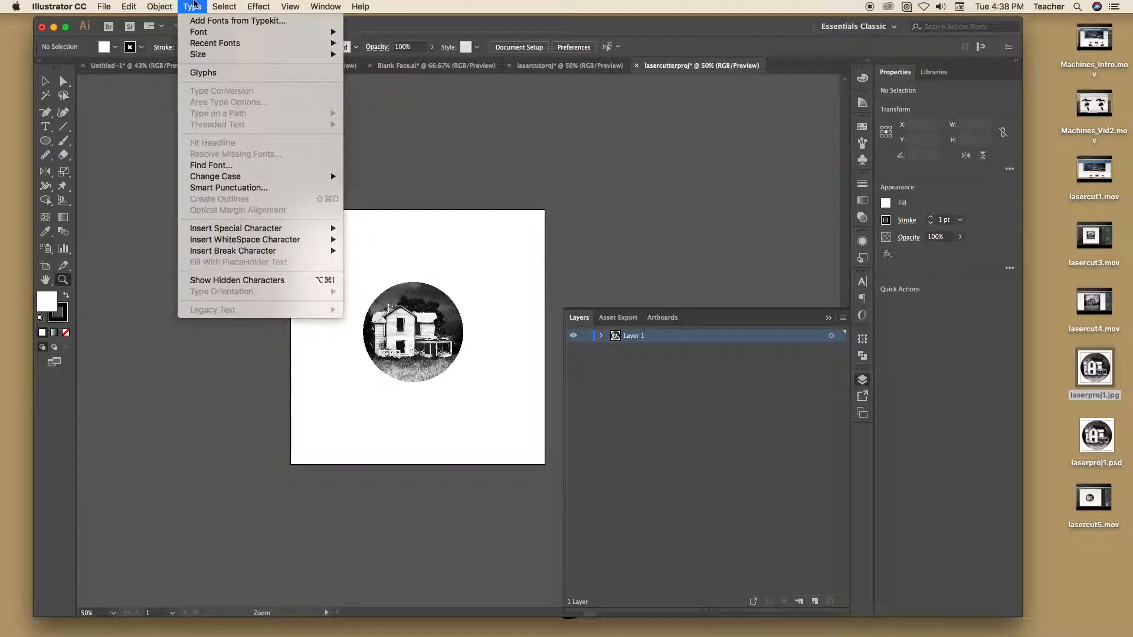
pyautogui.click(193, 6)
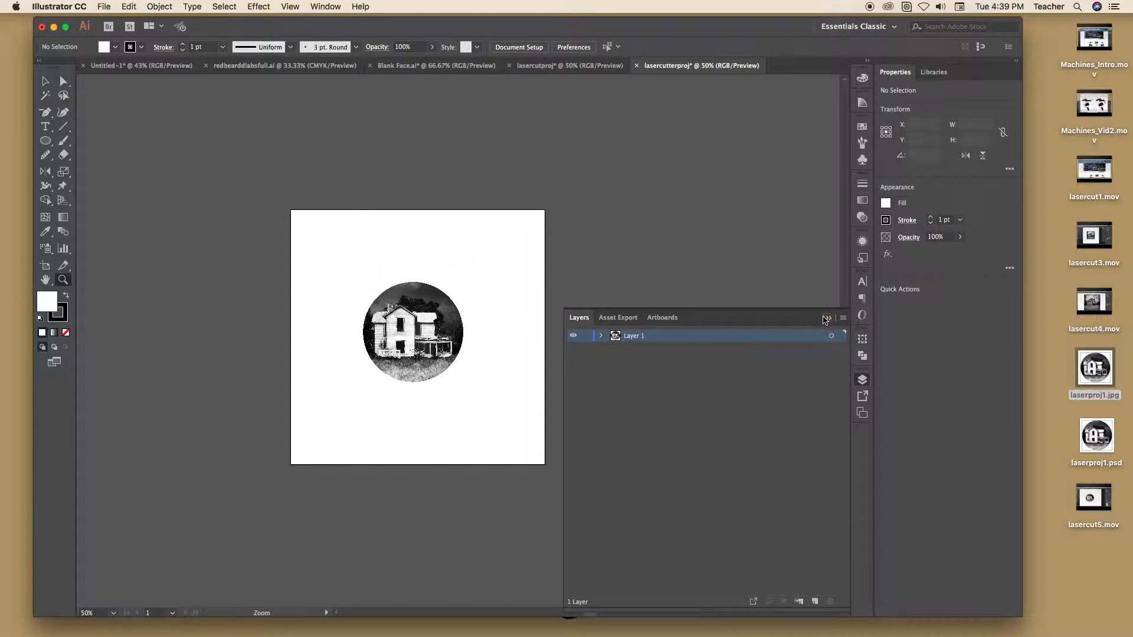
# Lock Layer 1, add a new layer above it, and collapse the layer list.
pyautogui.click(585, 335)
pyautogui.click(862, 382)
pyautogui.click(816, 603)
pyautogui.click(617, 353)
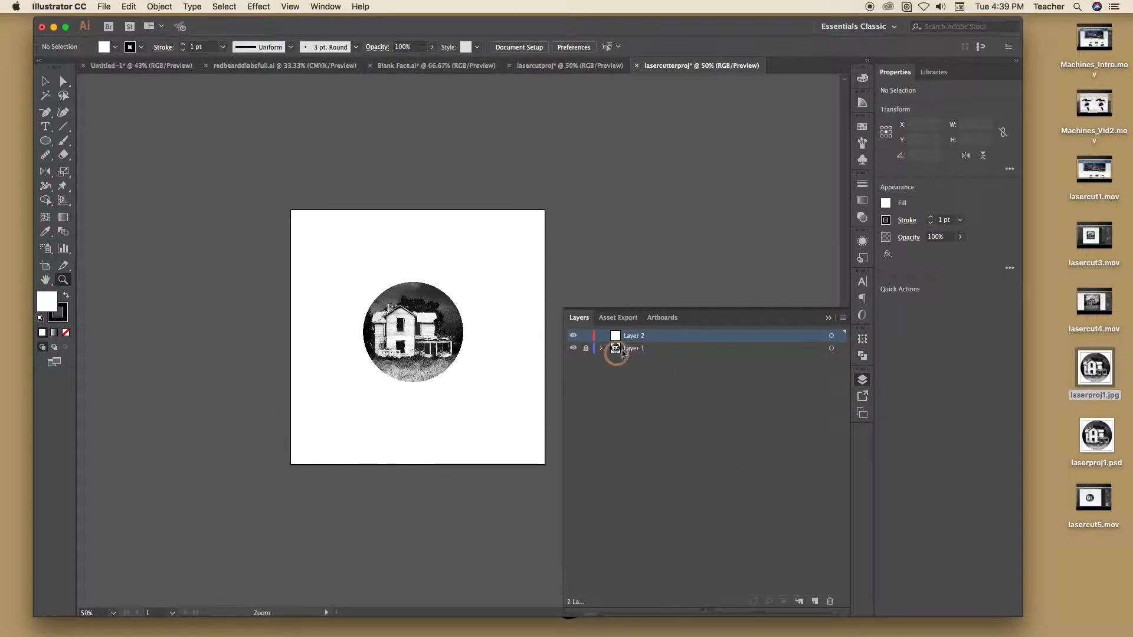
pyautogui.click(828, 318)
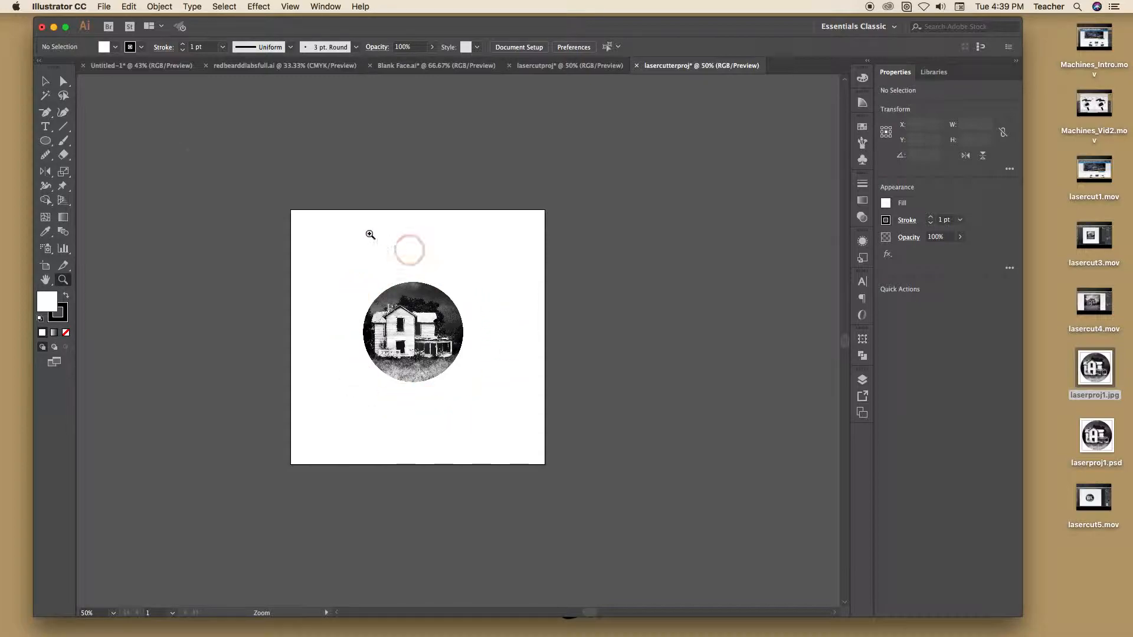
# Draw a circle about 5.89 in across around the round house image with the Ellipse tool, and leave it selected.
pyautogui.click(45, 141)
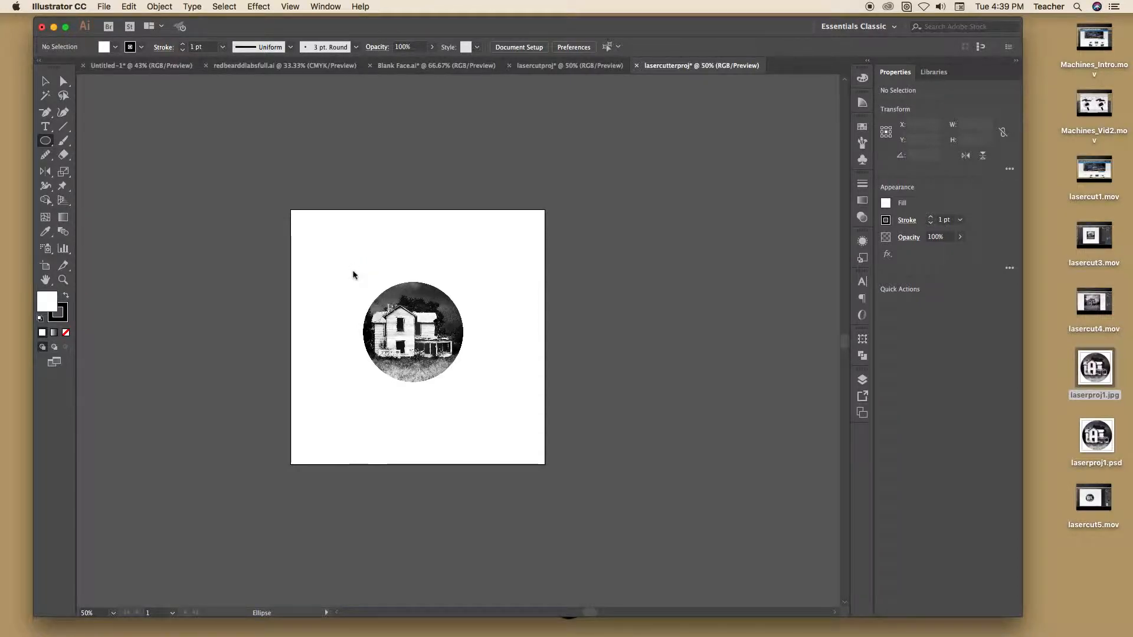
pyautogui.moveTo(353, 267); pyautogui.dragTo(475, 378)
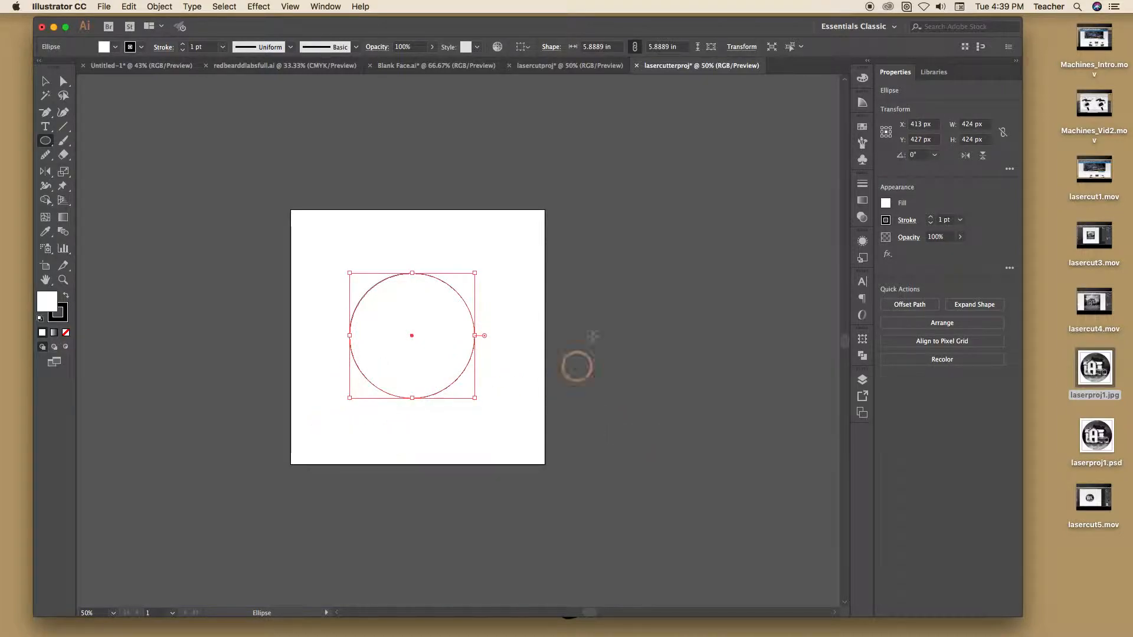
pyautogui.press('v')
pyautogui.click(515, 202)
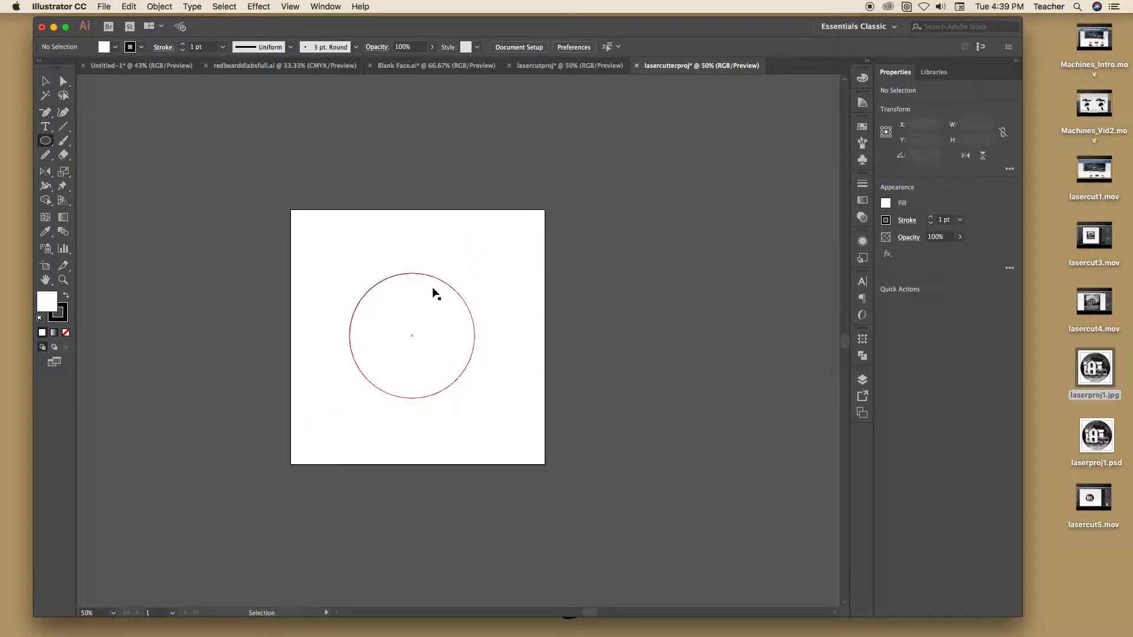
pyautogui.click(437, 295)
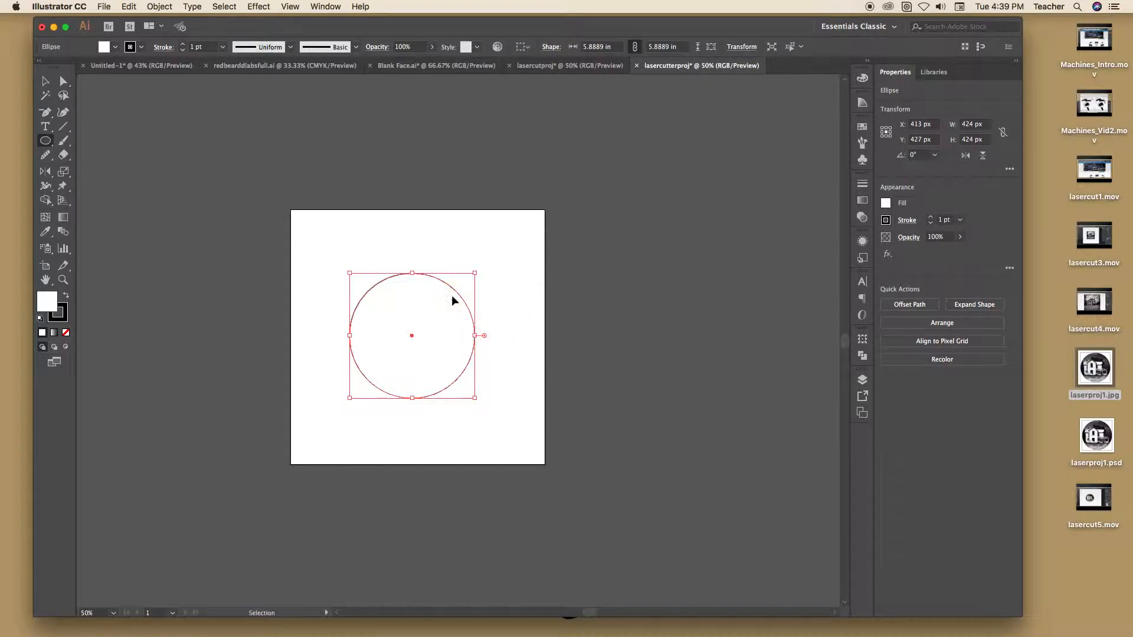
pyautogui.moveTo(468, 300); pyautogui.dragTo(459, 332)
pyautogui.press('super+z')
pyautogui.click(415, 339)
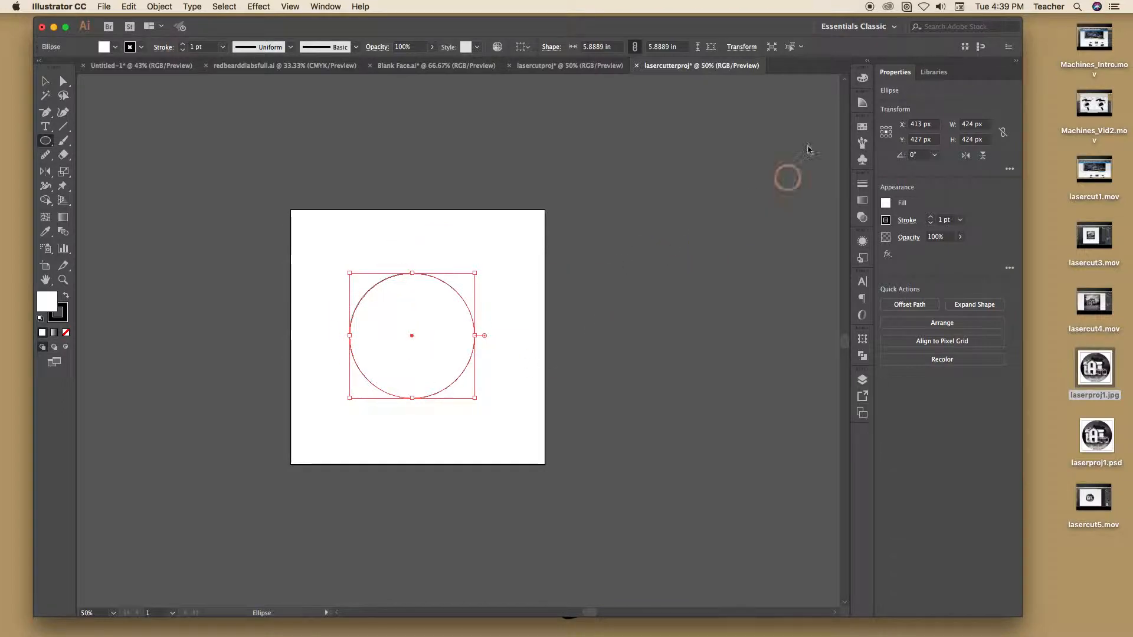
# Display the color settings and nudge the circle about 5 px left and 6 px up over the house image.
pyautogui.click(862, 77)
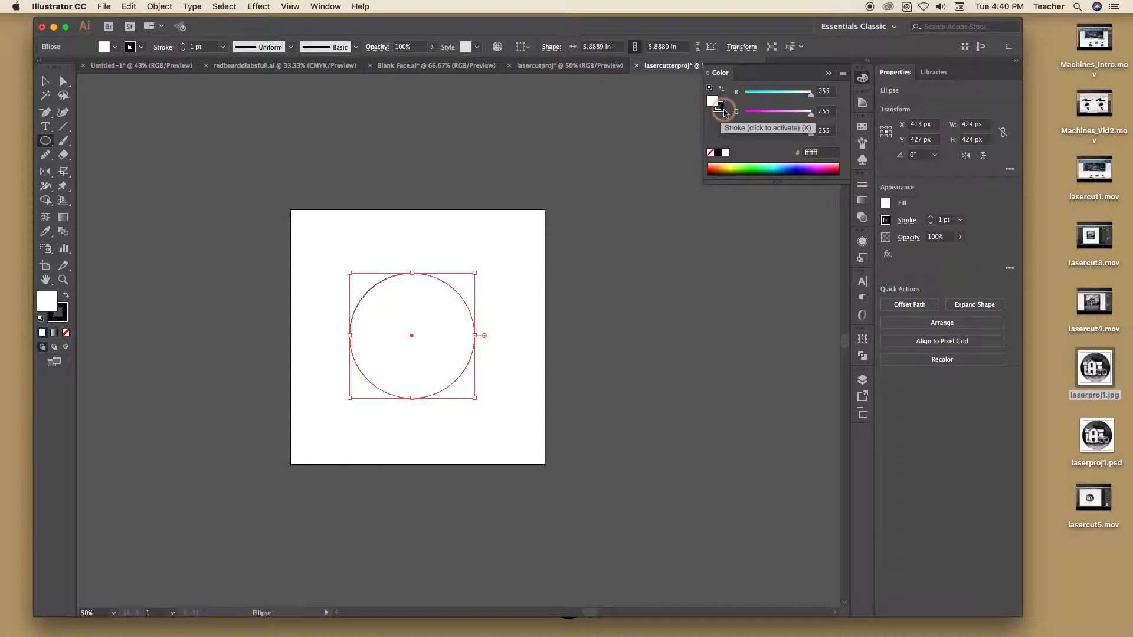
pyautogui.moveTo(442, 310)
pyautogui.mouseDown()
pyautogui.moveTo(685, 310)
pyautogui.moveTo(473, 324)
pyautogui.moveTo(466, 308)
pyautogui.moveTo(430, 306)
pyautogui.mouseUp()
pyautogui.moveTo(563, 315); pyautogui.dragTo(419, 308)
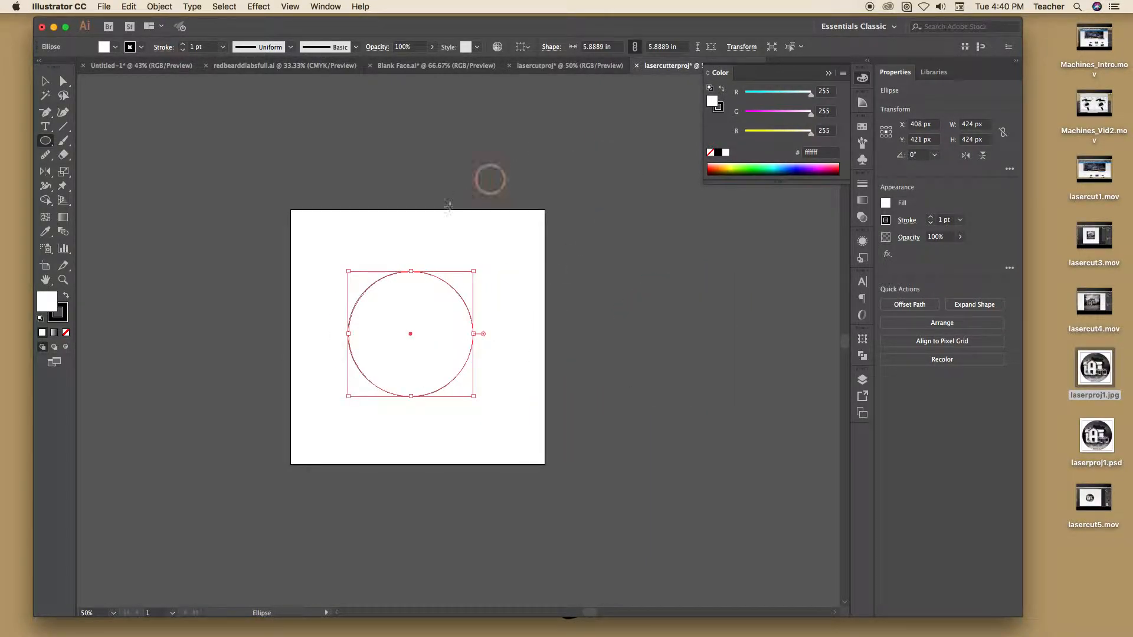
# Try an orange fill on the circle, and change it to pink, hex ff7bff.
pyautogui.click(776, 118)
pyautogui.click(767, 131)
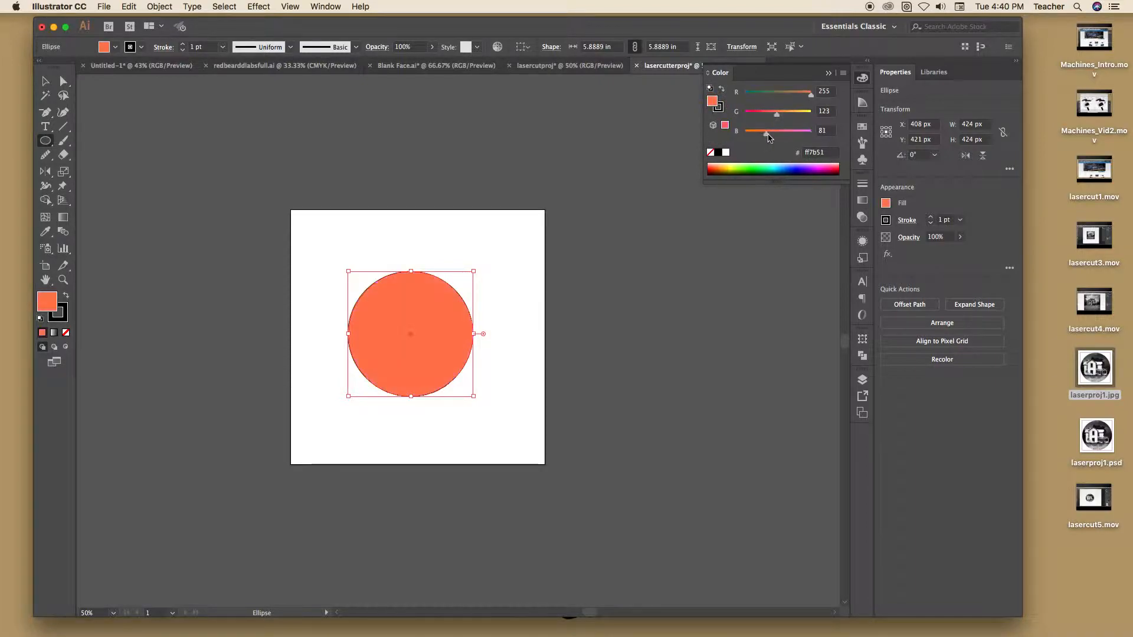
pyautogui.click(801, 132)
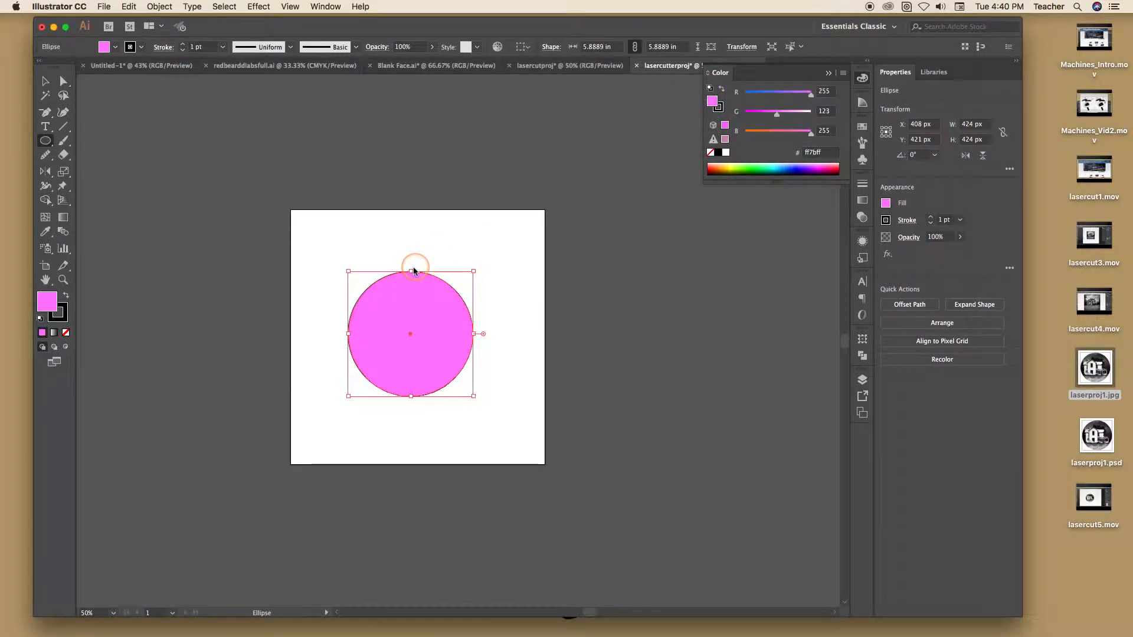
# Set the circle's fill to None, deselect it and zoom in on the house image to 150%.
pyautogui.click(711, 154)
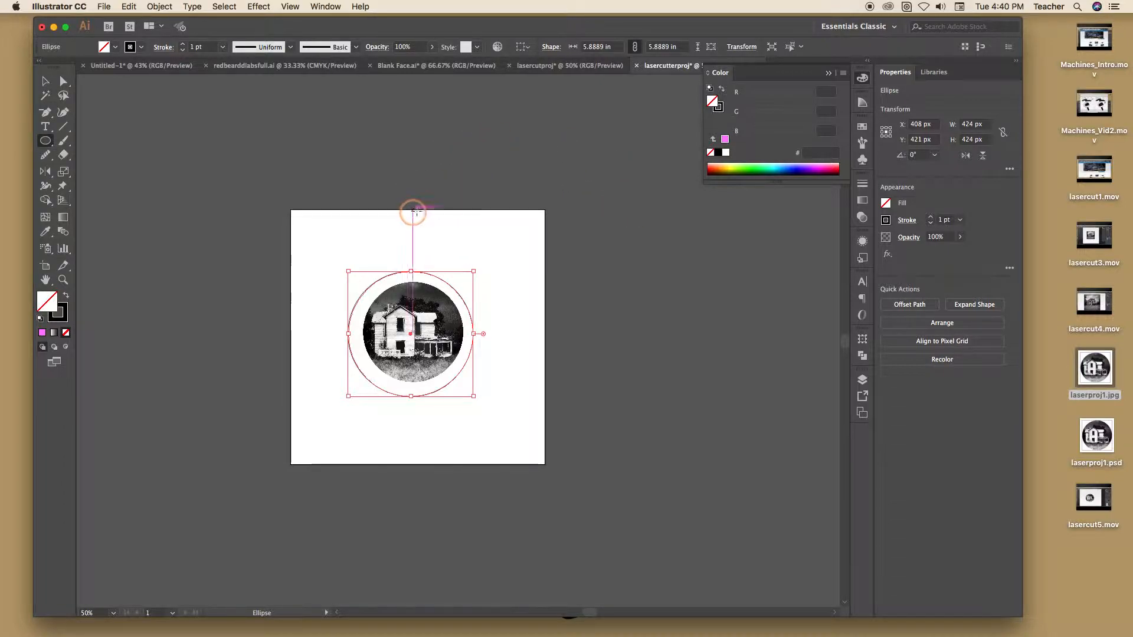
pyautogui.click(582, 207)
pyautogui.press('z')
pyautogui.click(410, 334)
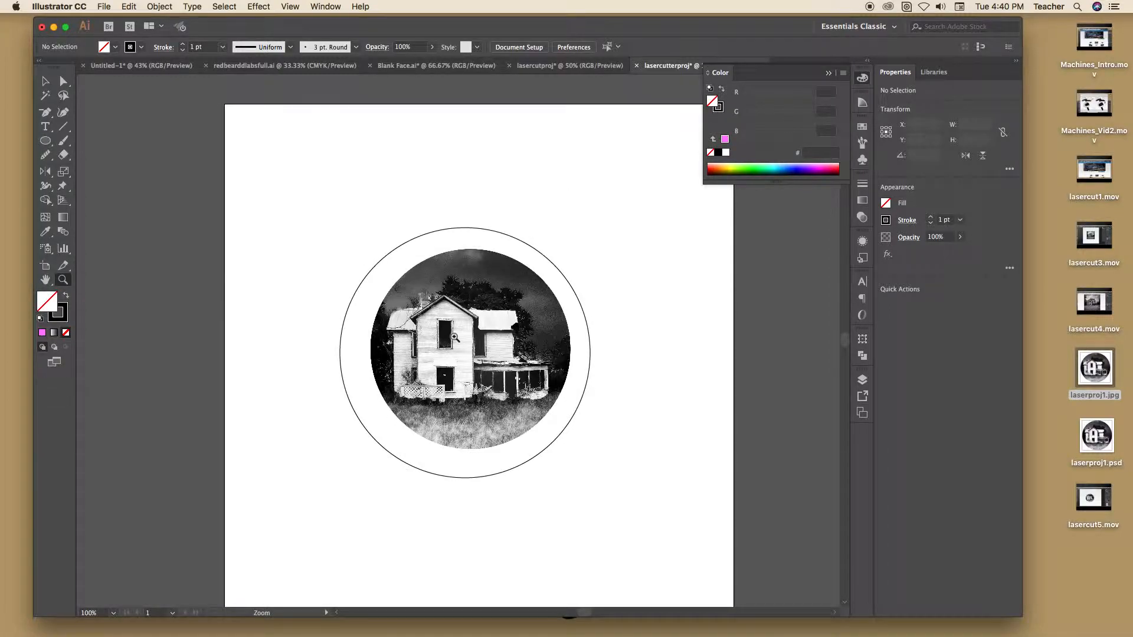
pyautogui.press('v')
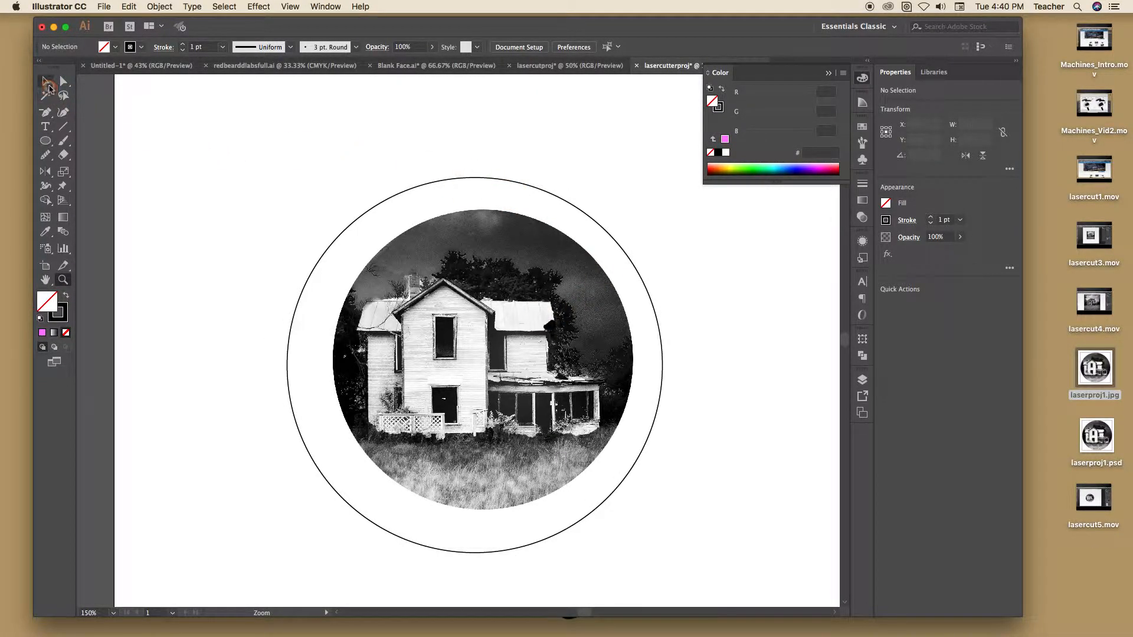
# Test selecting the unfilled circle by its outline, and deselect it again.
pyautogui.click(430, 188)
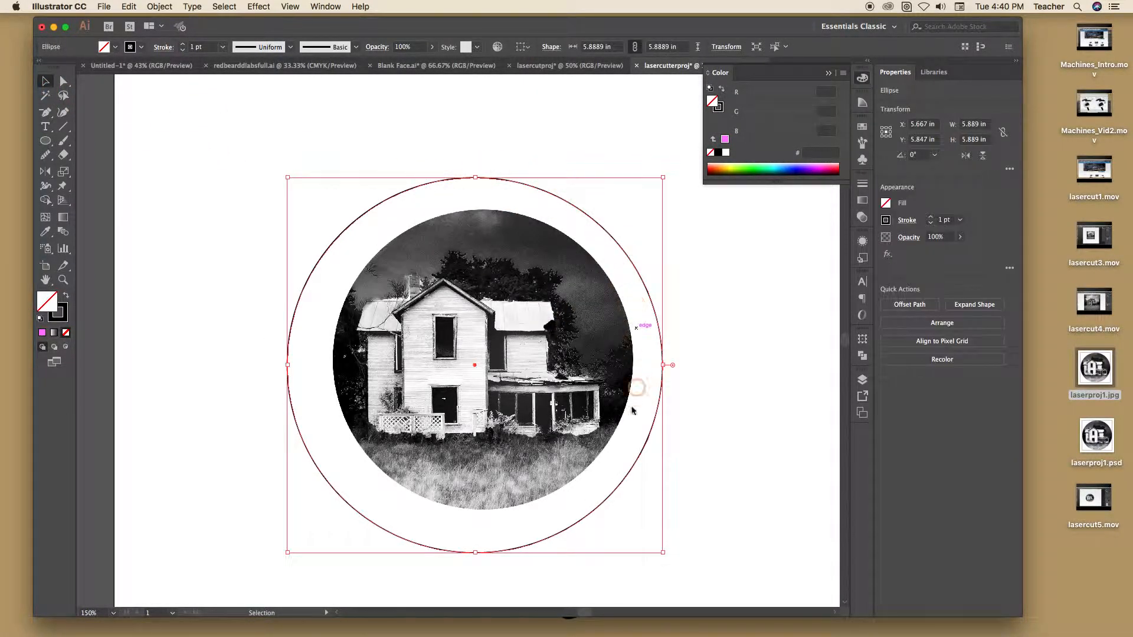
pyautogui.click(445, 183)
pyautogui.click(600, 234)
pyautogui.click(743, 292)
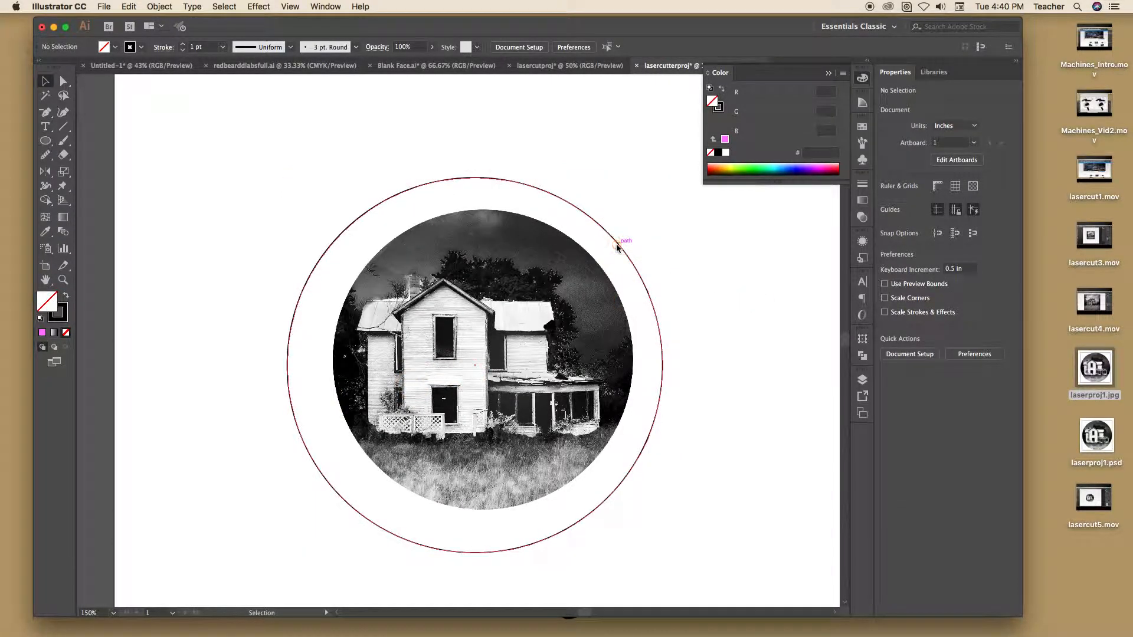
pyautogui.click(621, 248)
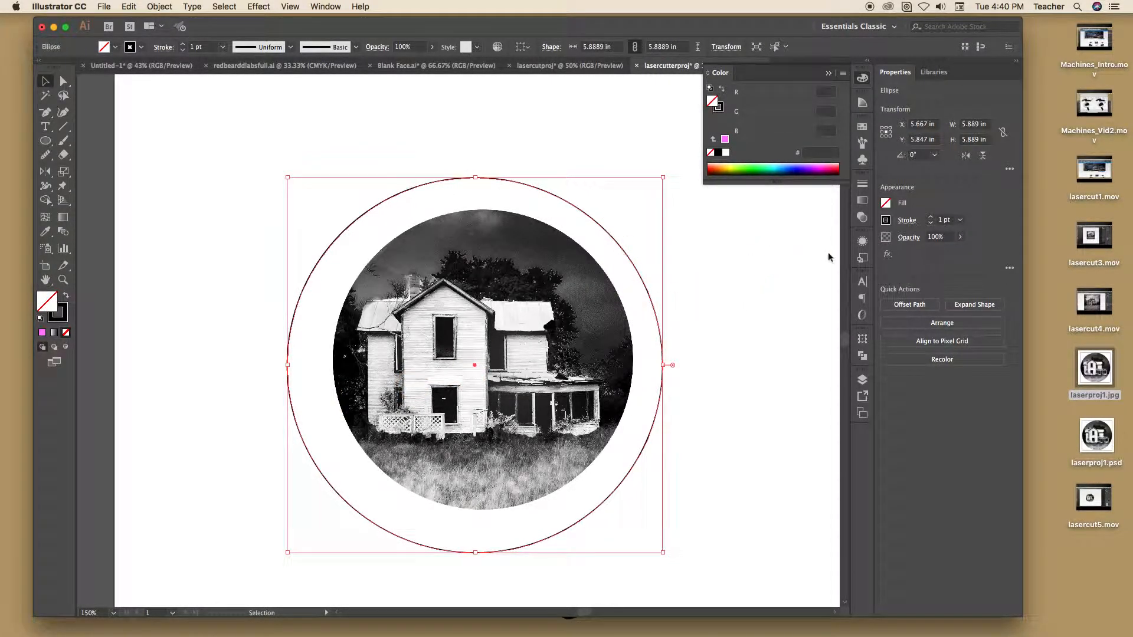
pyautogui.click(783, 289)
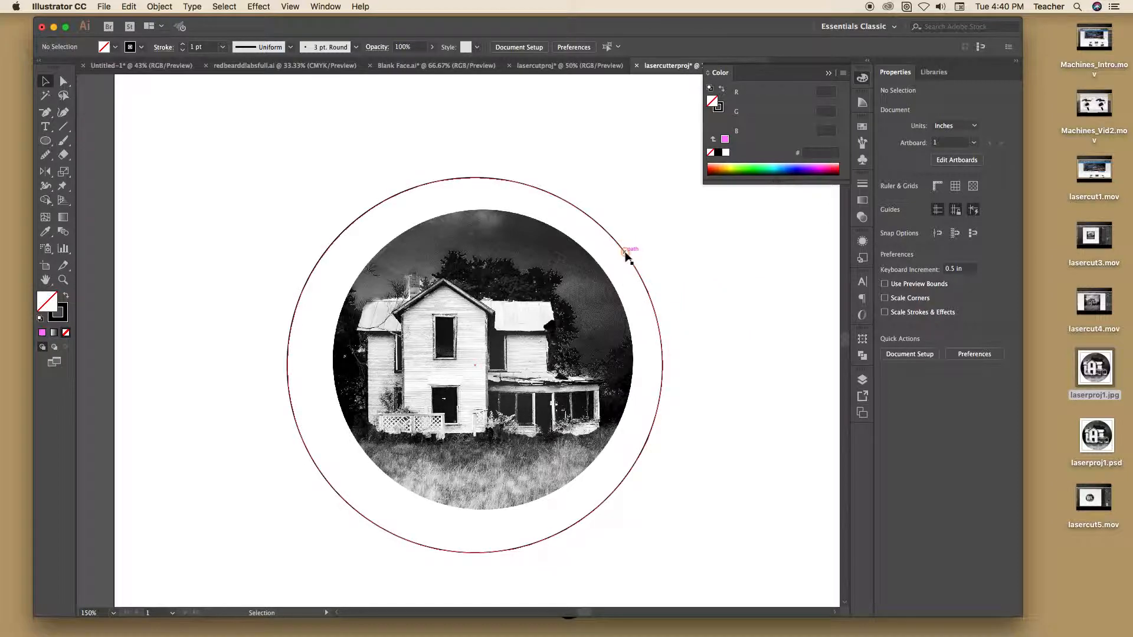
# Set the stroke of the circle around the house image to None and deselect it.
pyautogui.click(629, 251)
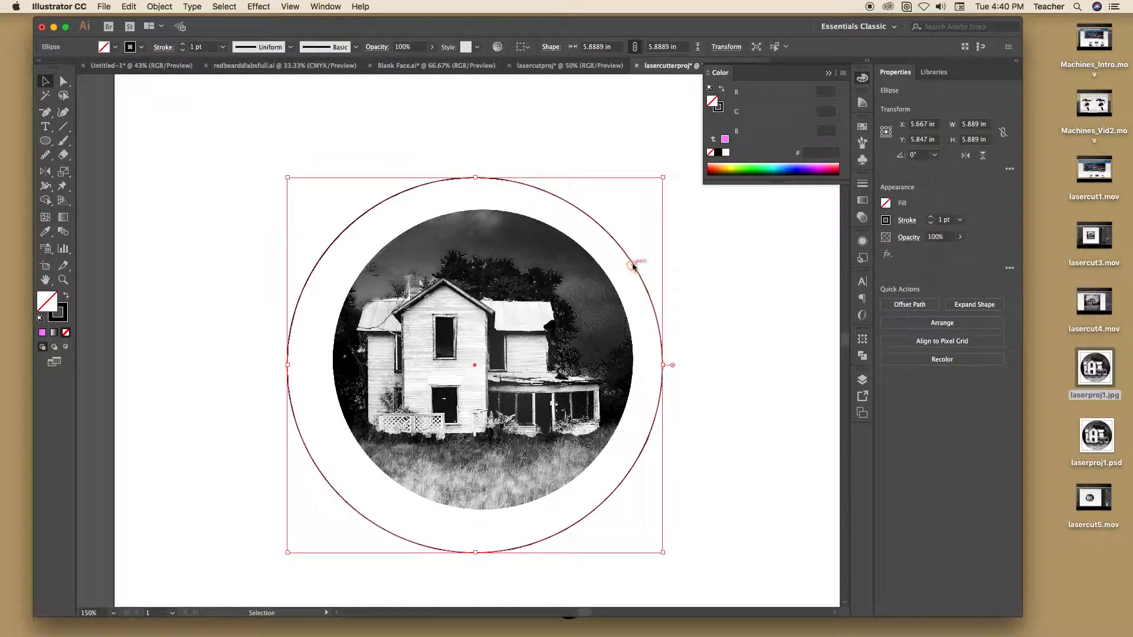
pyautogui.click(717, 107)
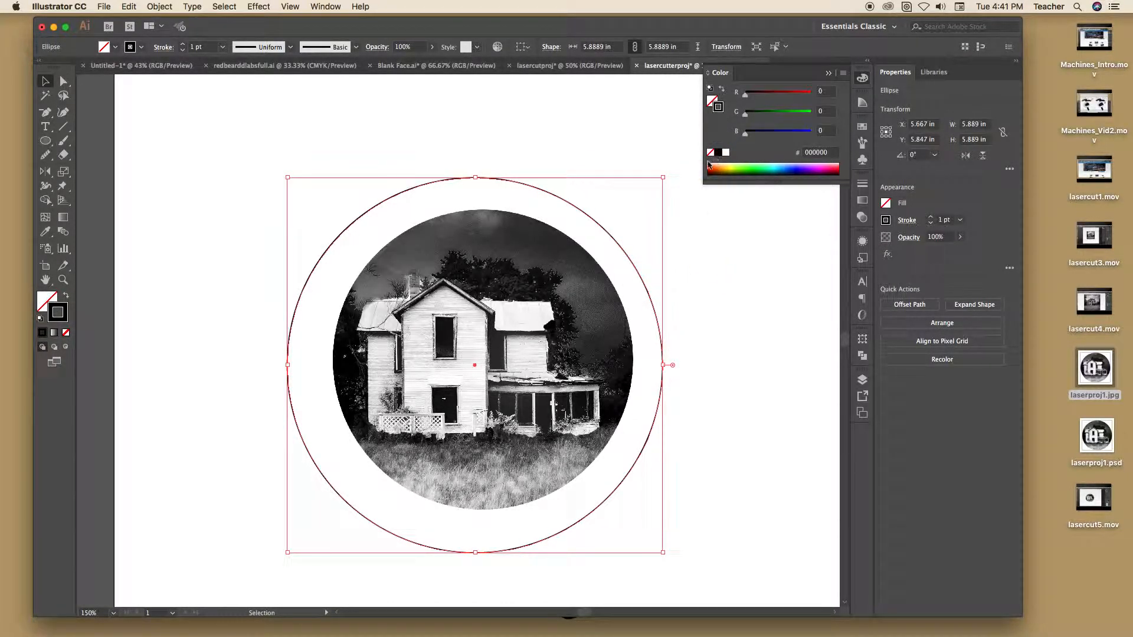
pyautogui.click(710, 153)
pyautogui.click(783, 224)
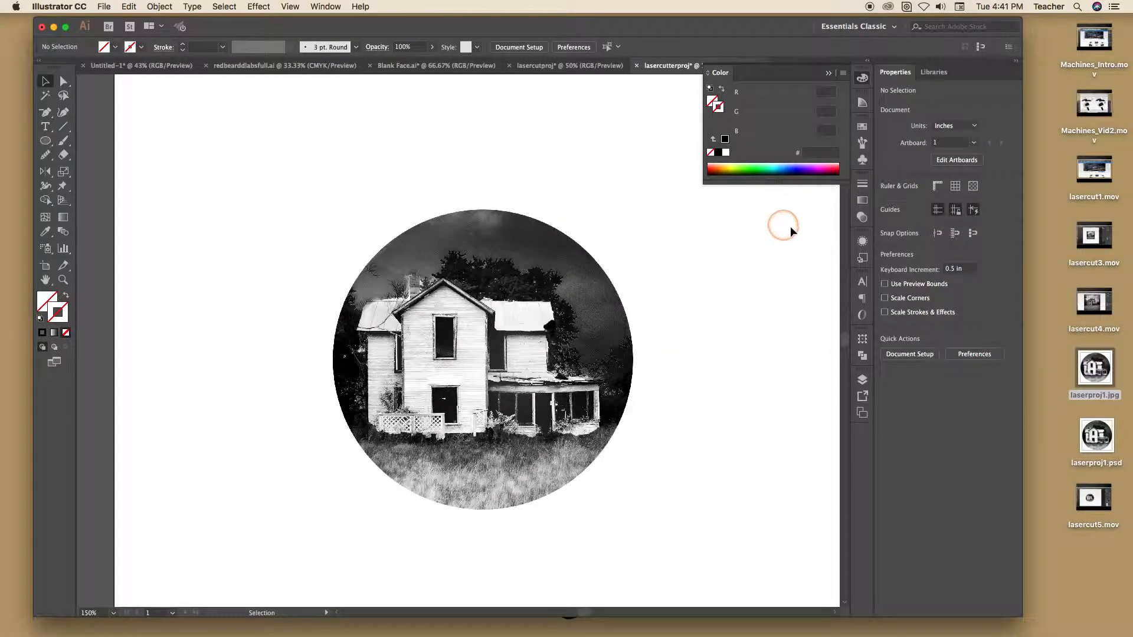
# Locate the unstroked circle by its path around the house image, selecting and deselecting it.
pyautogui.click(683, 207)
pyautogui.click(613, 230)
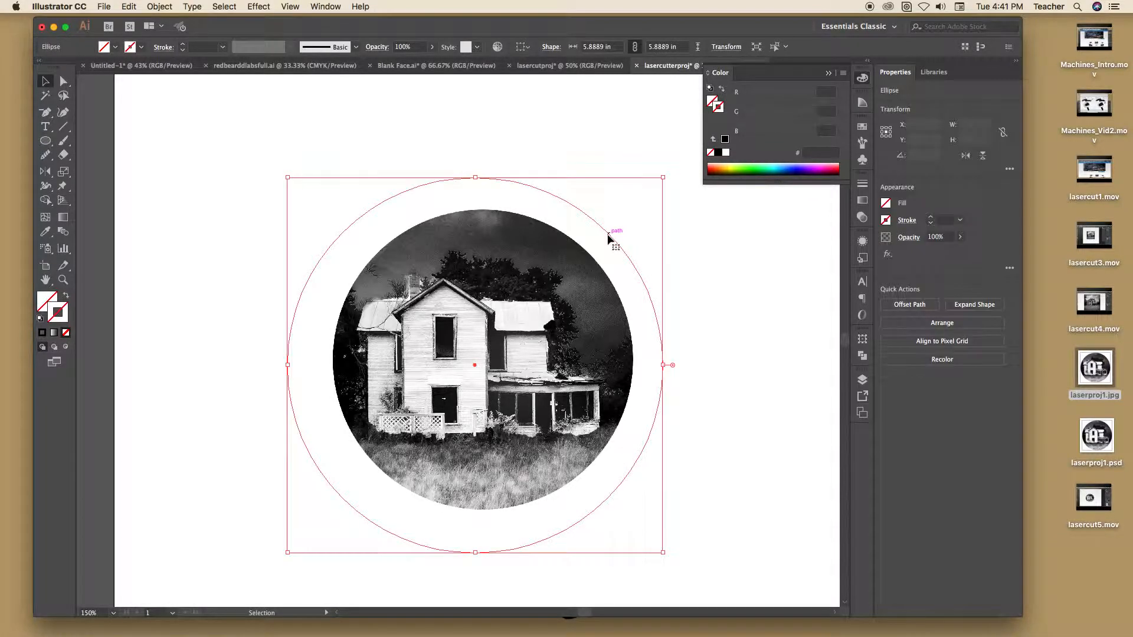
pyautogui.click(634, 224)
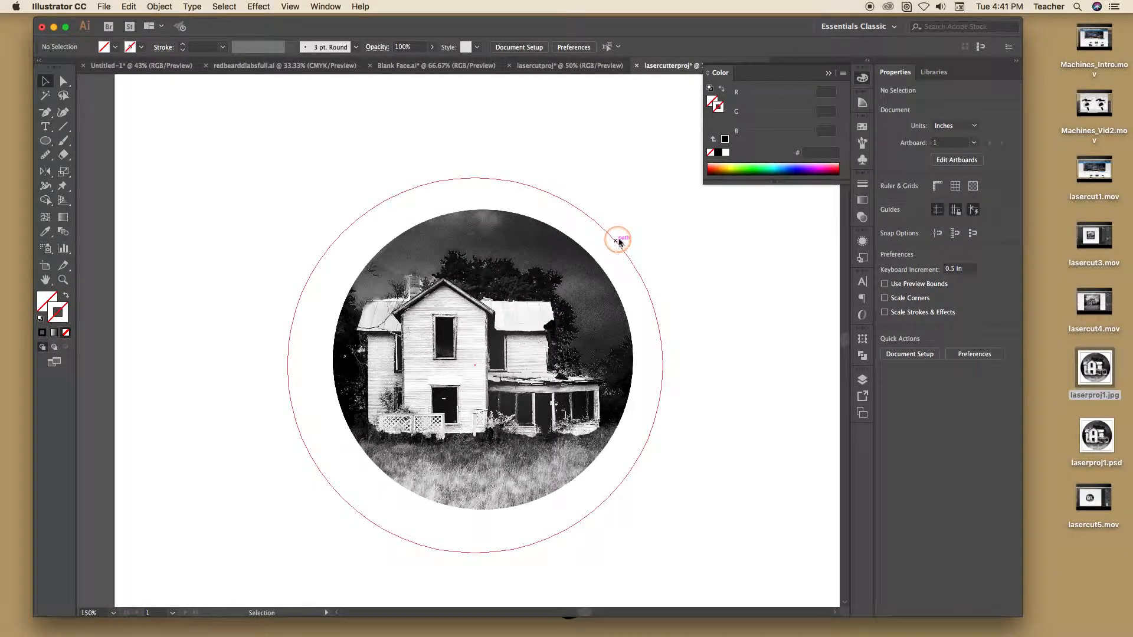
pyautogui.click(617, 245)
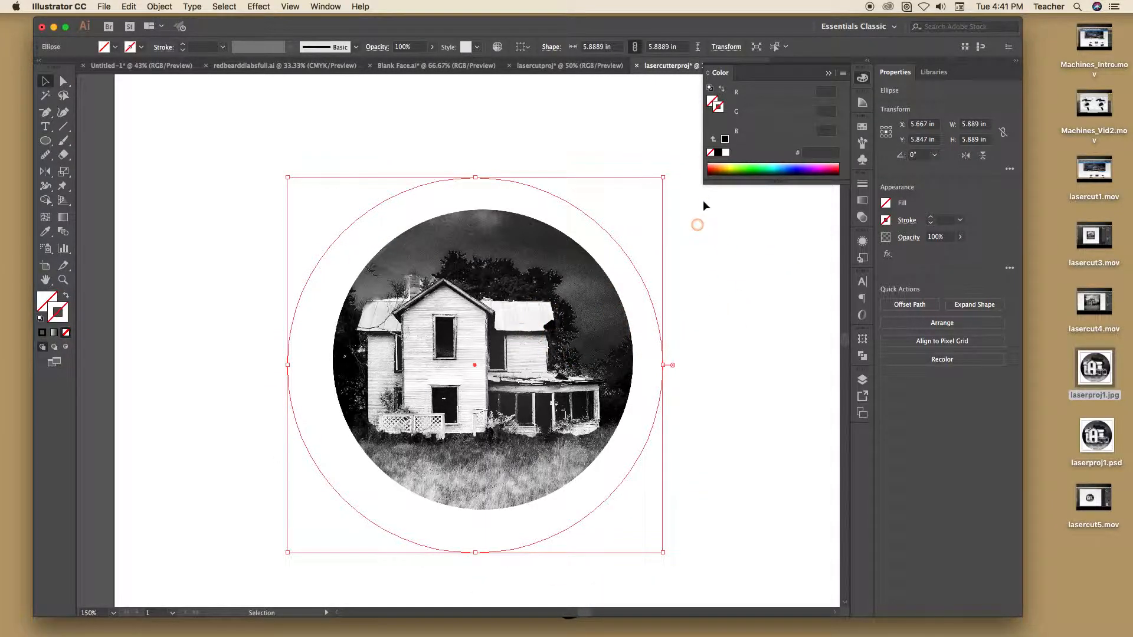
pyautogui.click(717, 236)
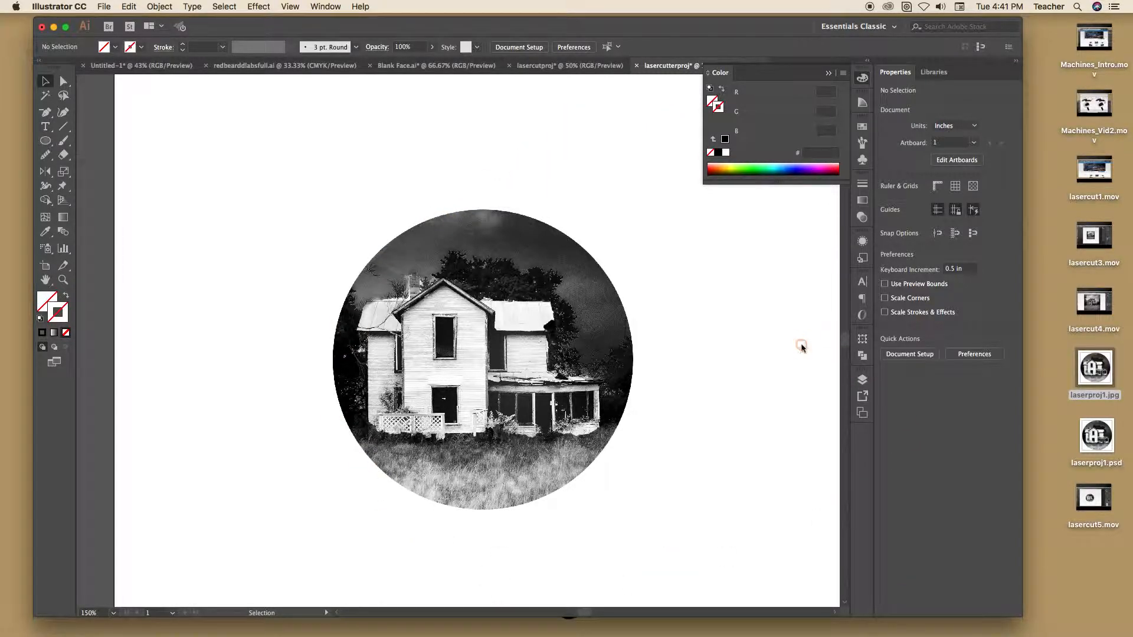
pyautogui.click(652, 389)
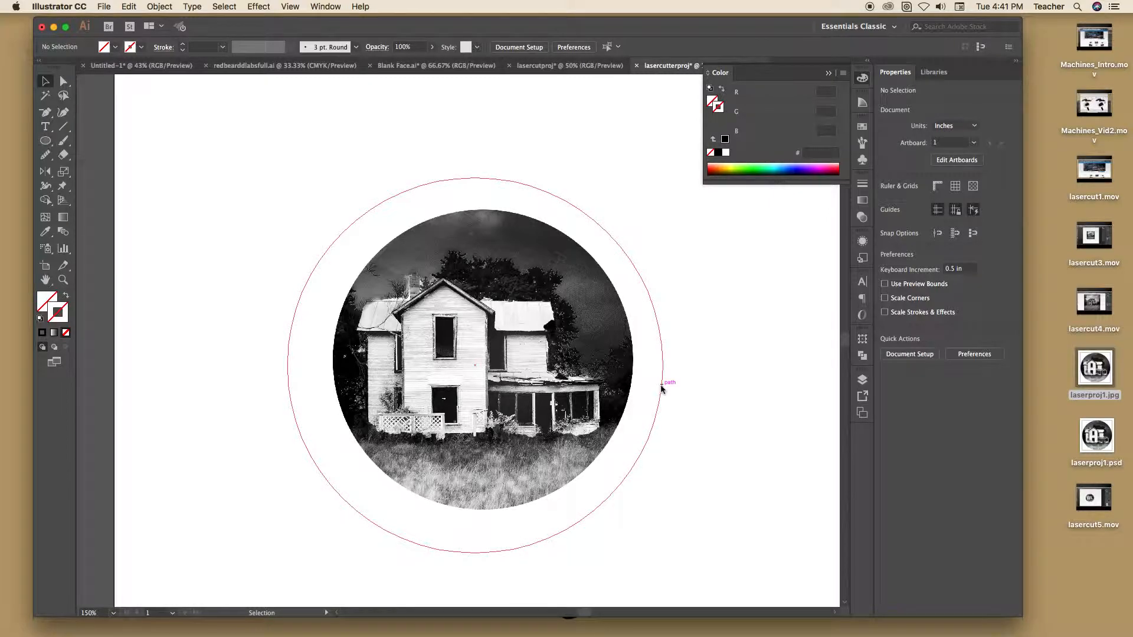
pyautogui.click(661, 387)
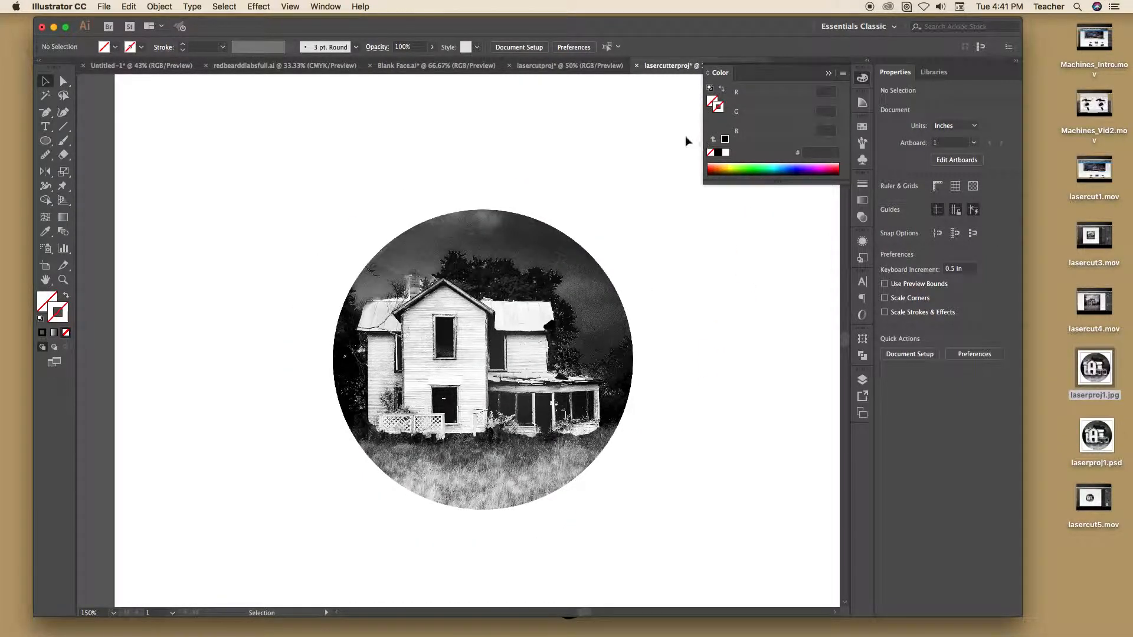
pyautogui.click(617, 214)
# Select the invisible circle's top anchor point with the Direct Selection tool.
pyautogui.click(480, 186)
pyautogui.press('a')
pyautogui.moveTo(411, 152); pyautogui.dragTo(488, 246)
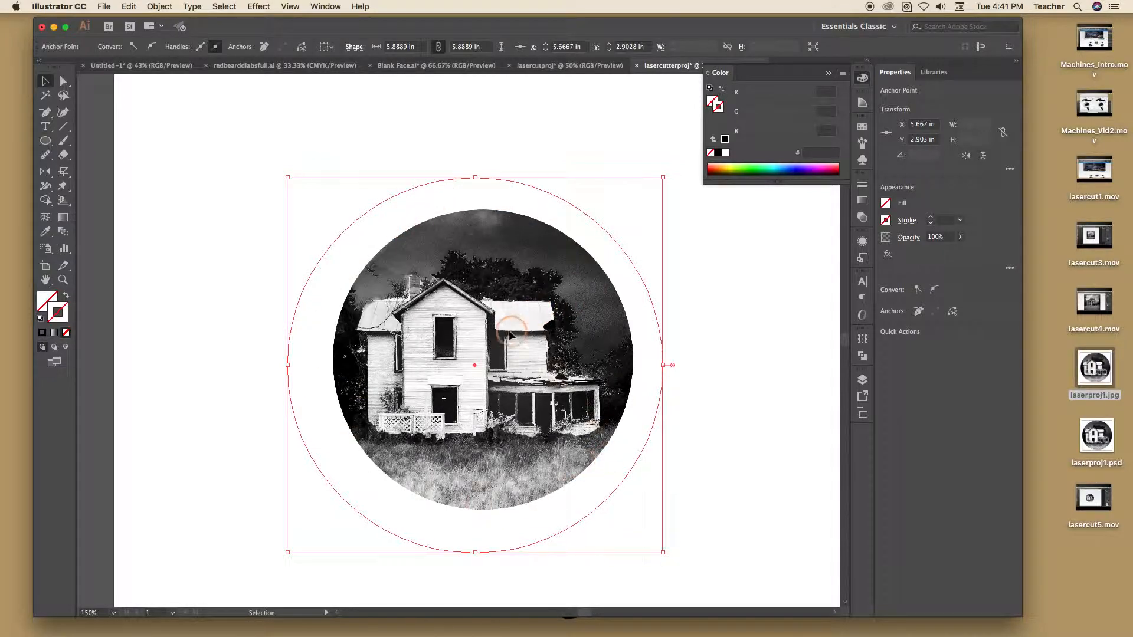
# Put away the color settings, display the Align options and place them beside the circle.
pyautogui.click(832, 73)
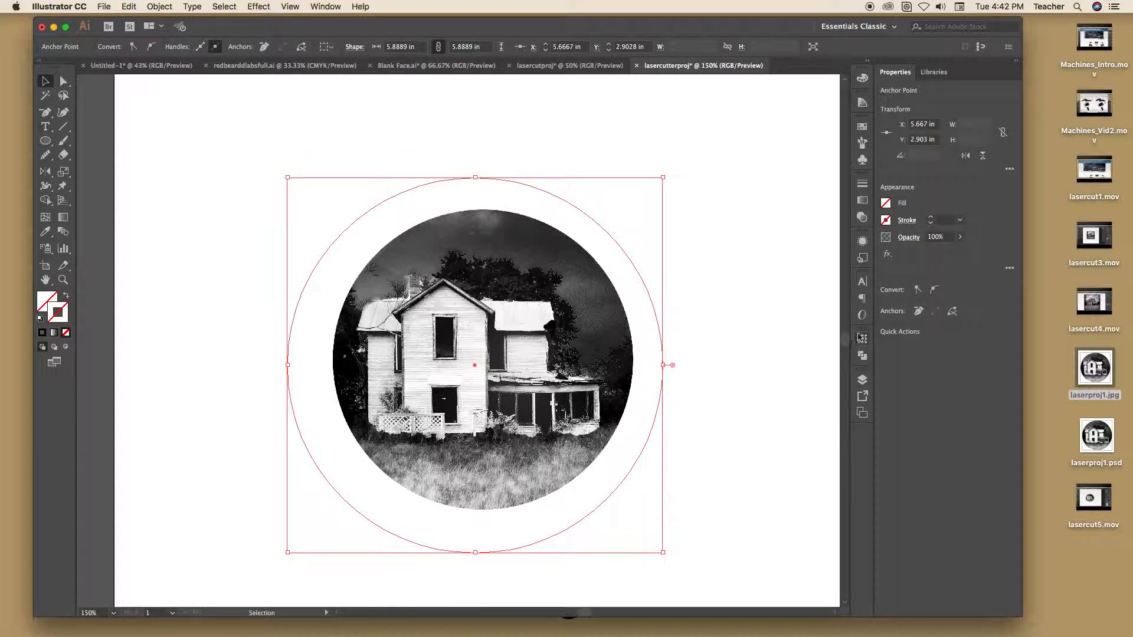
pyautogui.click(325, 6)
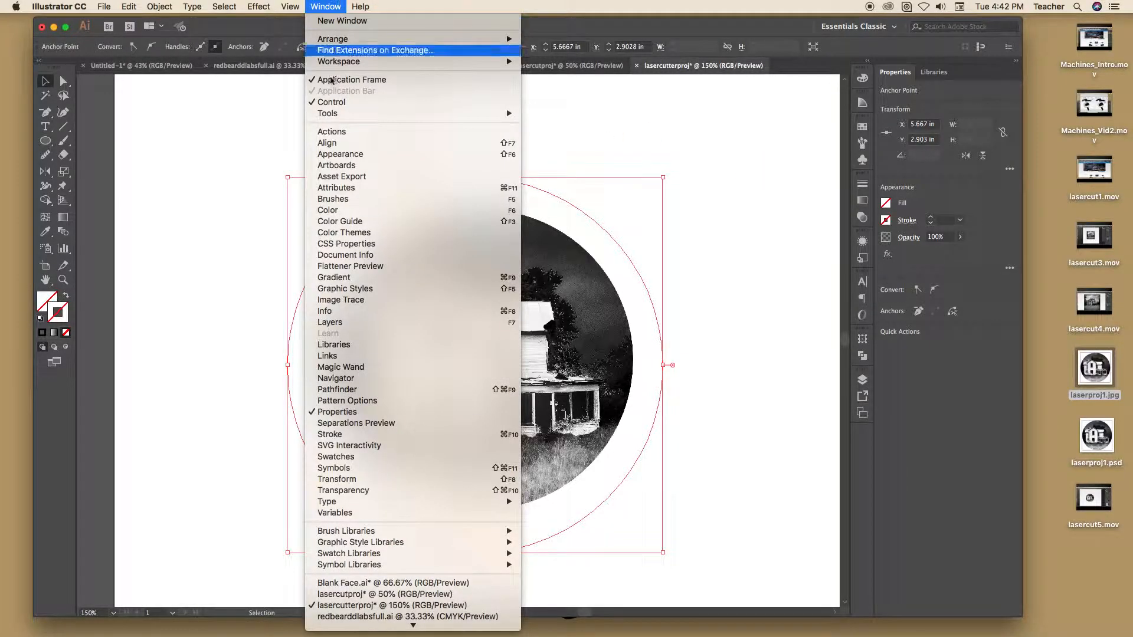
pyautogui.click(332, 144)
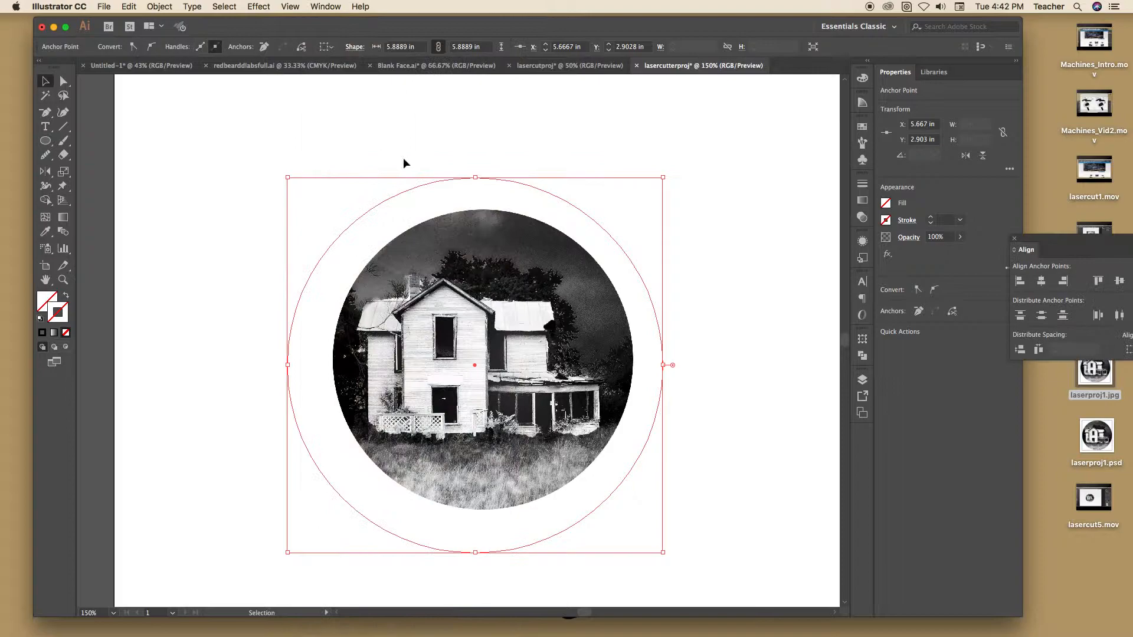
pyautogui.moveTo(1059, 241); pyautogui.dragTo(761, 179)
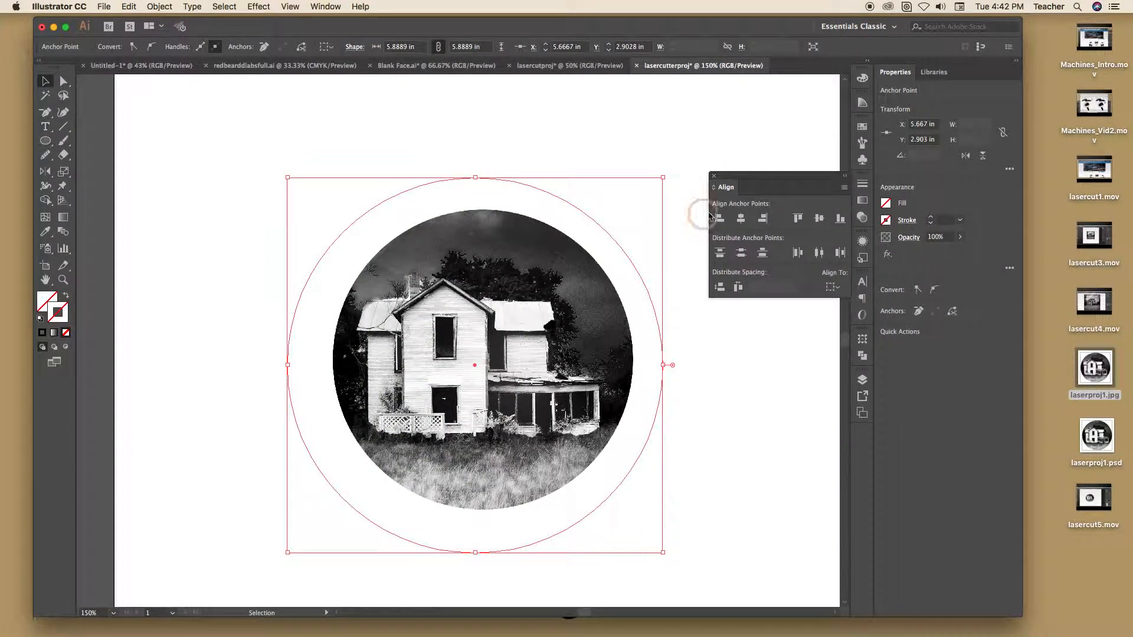
# Try to align the circle's selected anchor point to the horizontal and vertical centers.
pyautogui.click(741, 222)
pyautogui.click(741, 221)
pyautogui.click(817, 219)
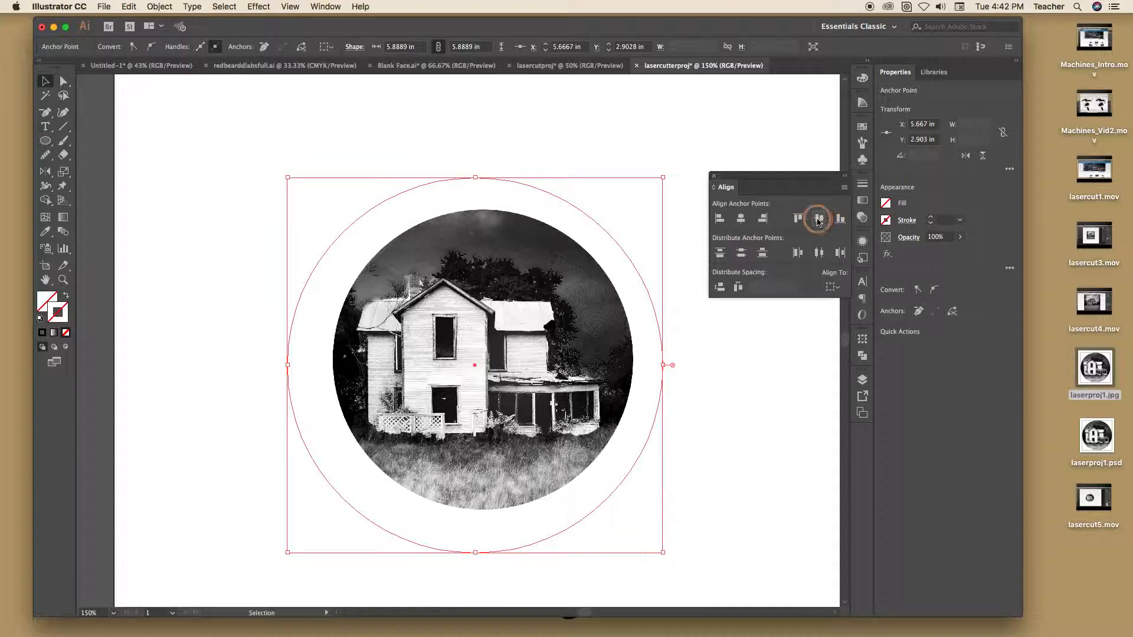
pyautogui.click(741, 219)
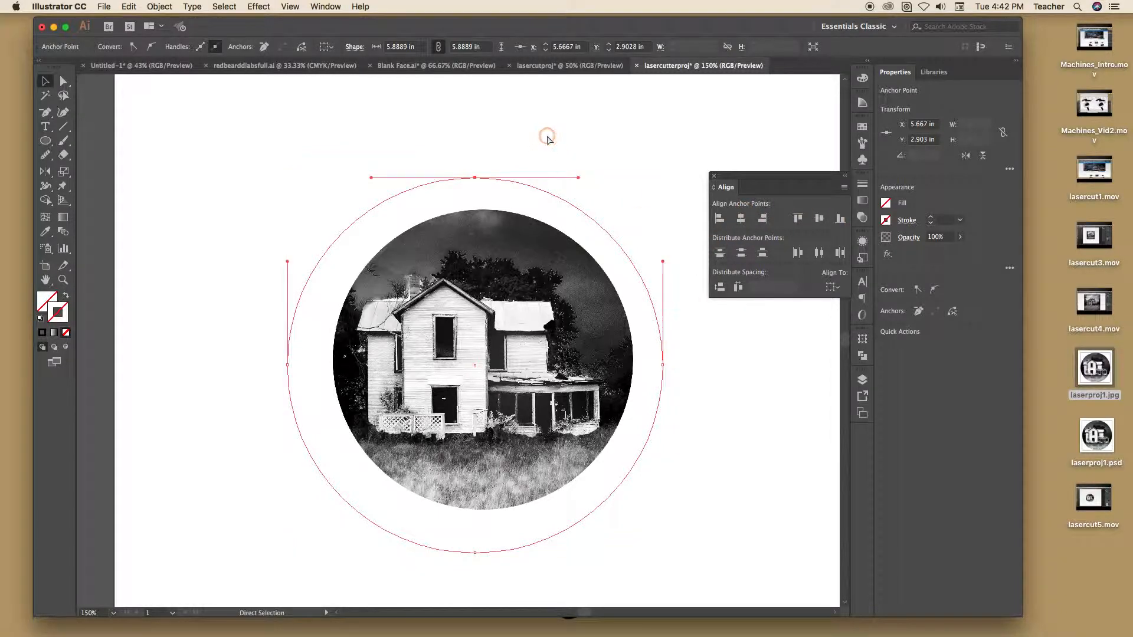
# Display the layers, unlock Layer 1 and select the circle together with the house image.
pyautogui.click(863, 342)
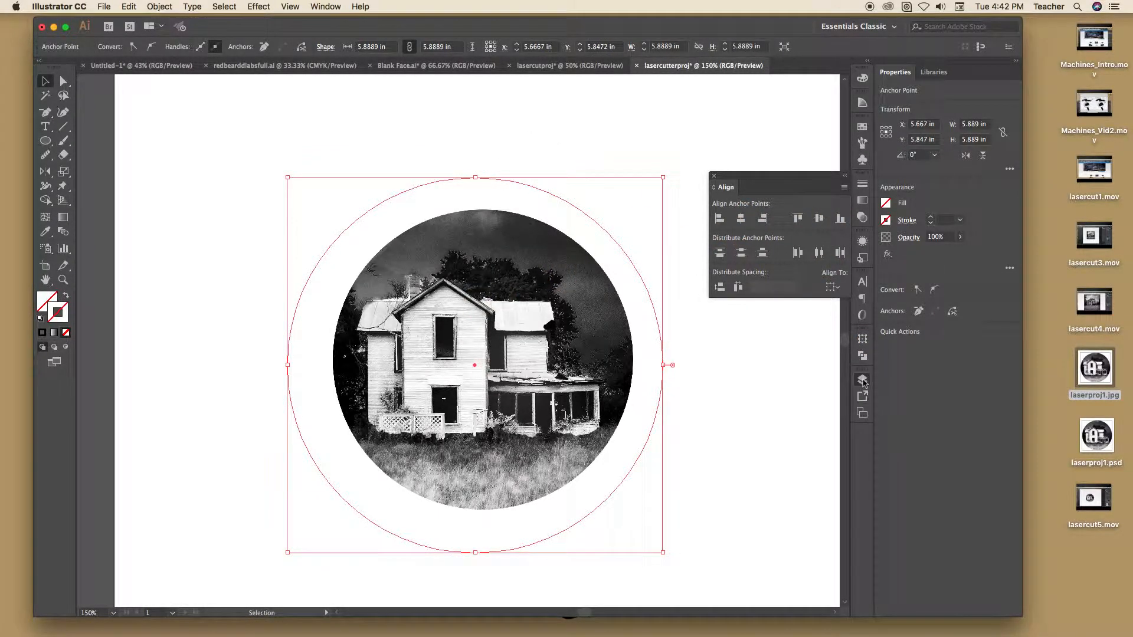
pyautogui.click(863, 380)
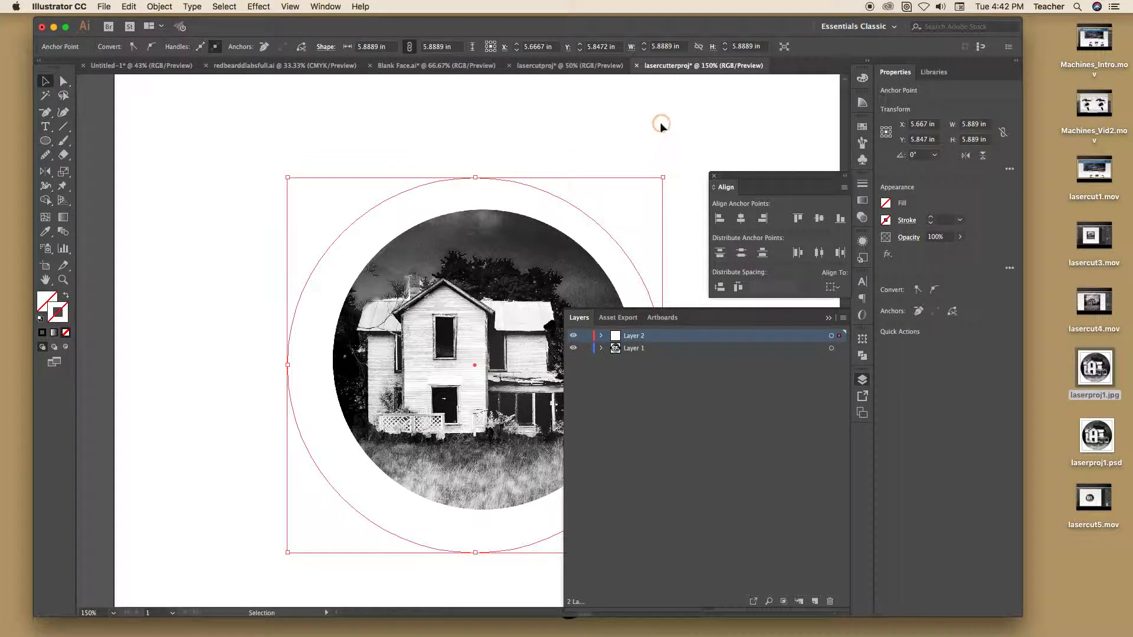
pyautogui.moveTo(661, 125); pyautogui.dragTo(520, 255)
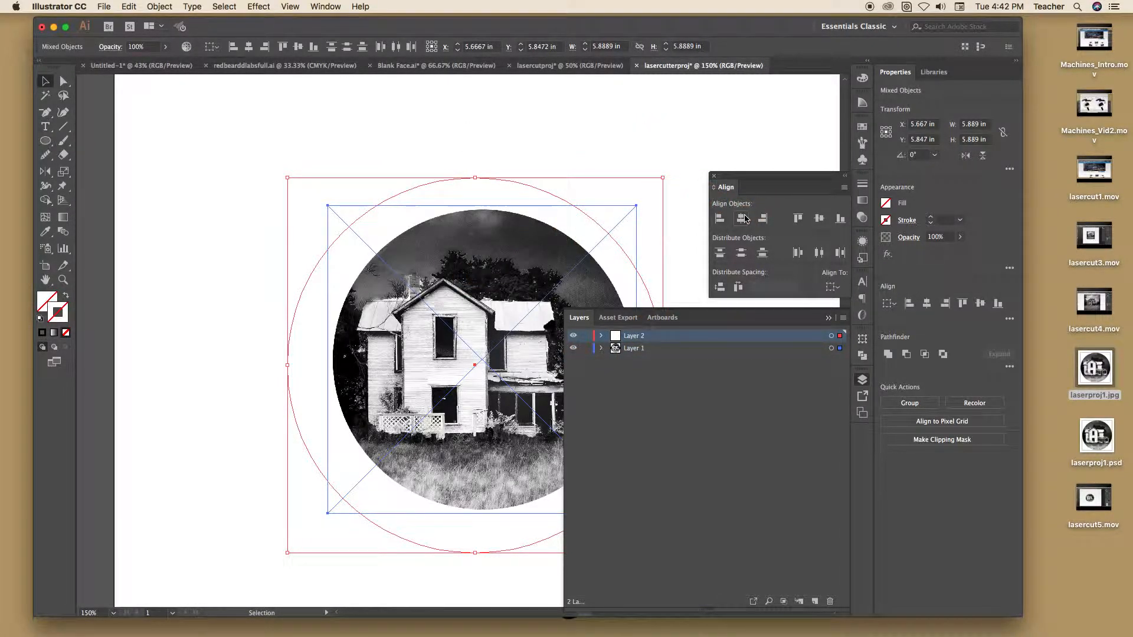
# Align the circle and house image on their horizontal and vertical centers, lock Layer 1 and collapse the layer list.
pyautogui.click(743, 219)
pyautogui.click(817, 218)
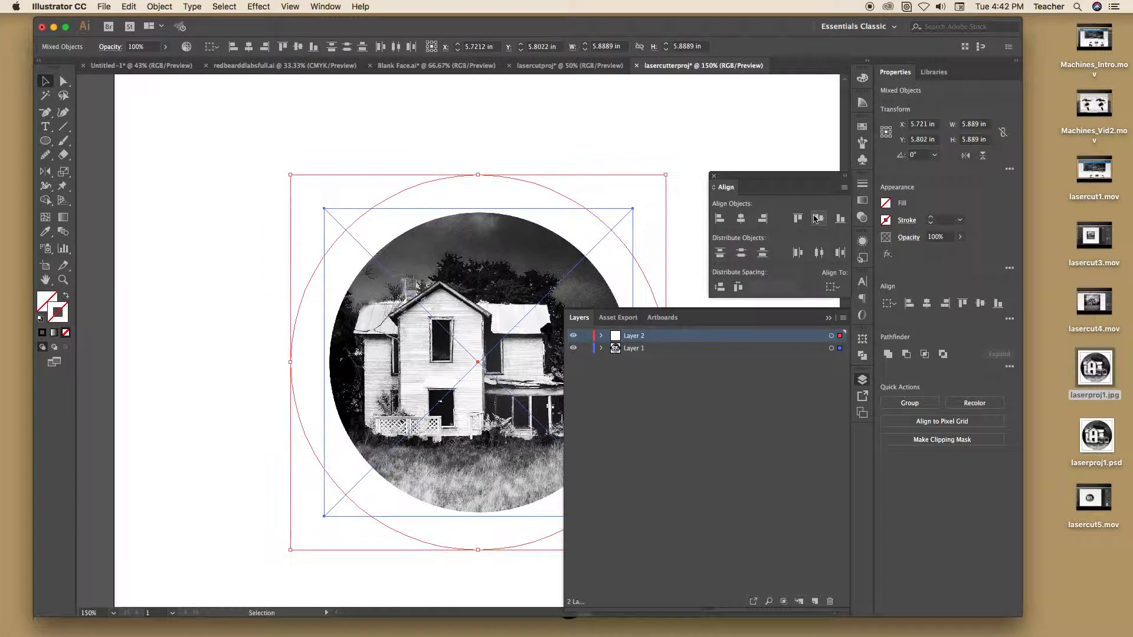
pyautogui.click(586, 348)
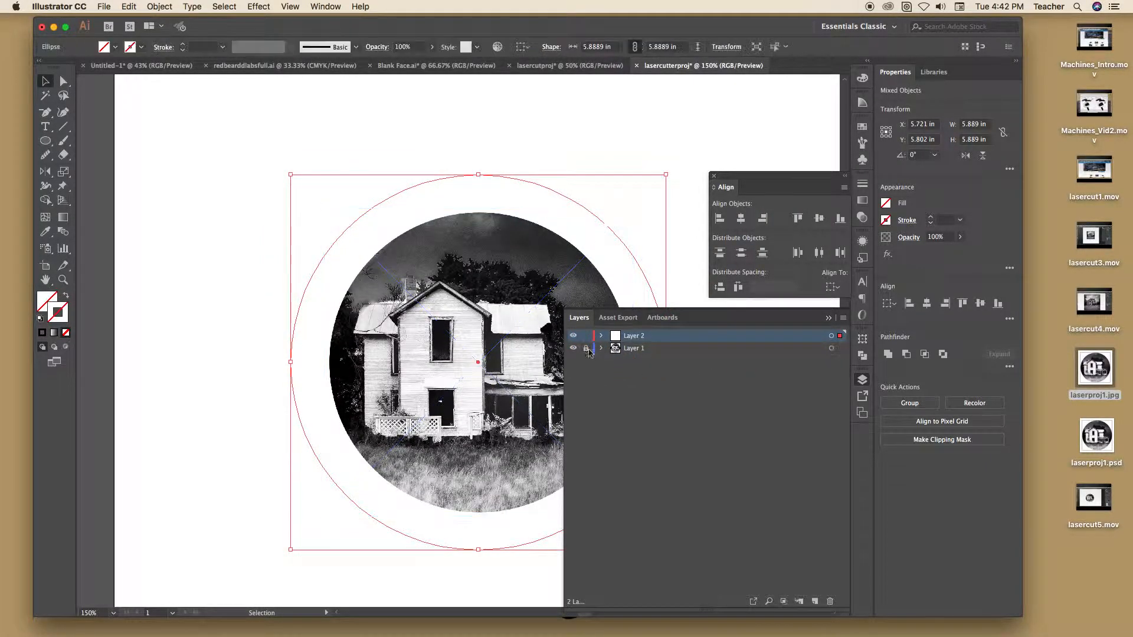
pyautogui.click(828, 317)
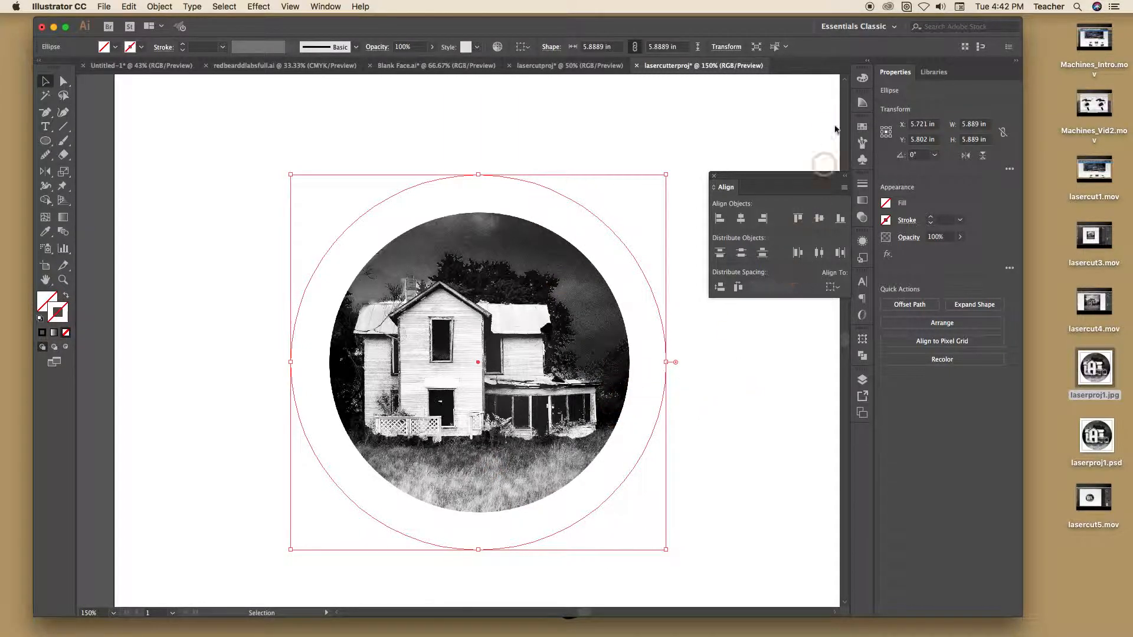
# Give the circle around the house image a black stroke and deselect it.
pyautogui.click(864, 77)
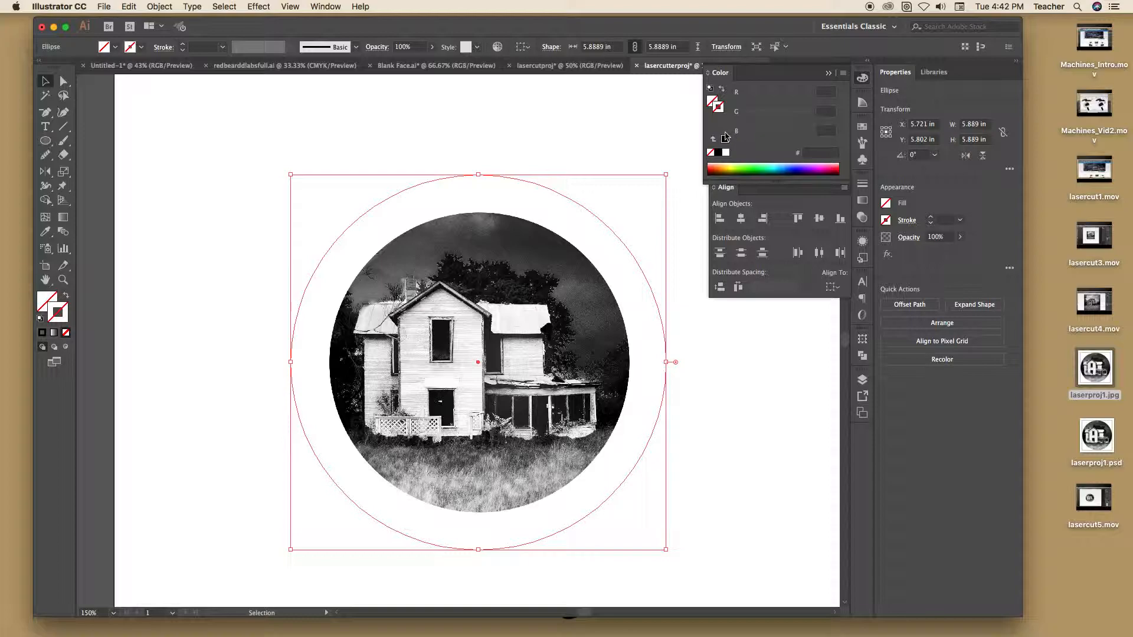
pyautogui.click(718, 152)
pyautogui.click(741, 362)
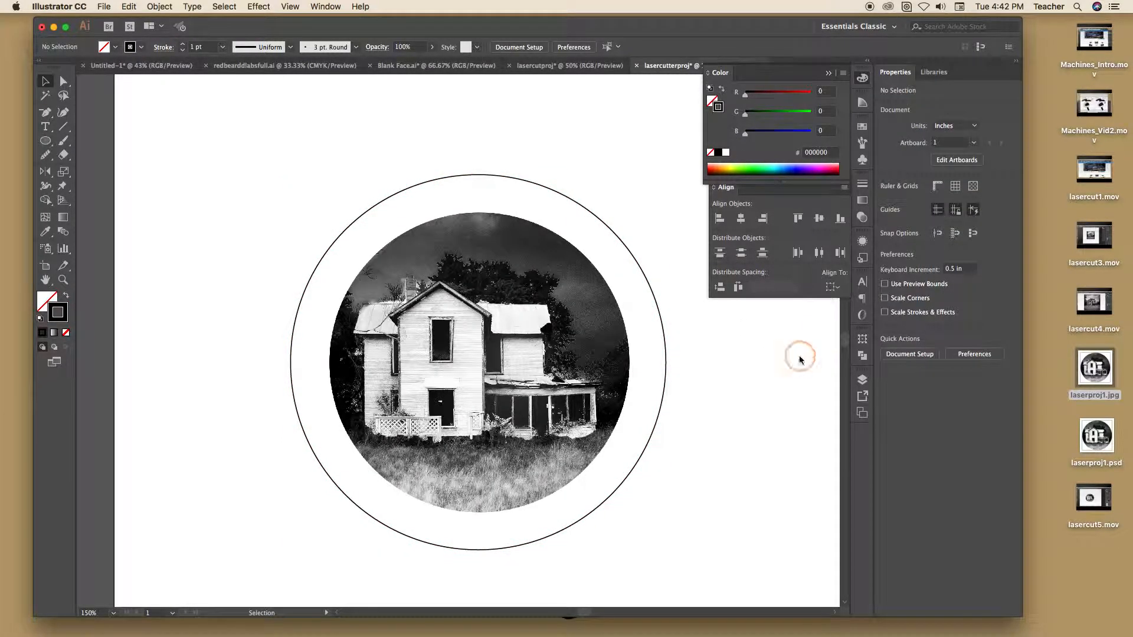
# Unlock Layer 1 and move the circle and house image together near the artboard's upper-left corner, centered at about X 3.06 in, Y 3.06 in.
pyautogui.press('z')
pyautogui.keyDown('alt'); pyautogui.click(660, 293); pyautogui.keyUp('alt')
pyautogui.keyDown('alt'); pyautogui.click(659, 293); pyautogui.keyUp('alt')
pyautogui.moveTo(468, 308); pyautogui.dragTo(571, 272)
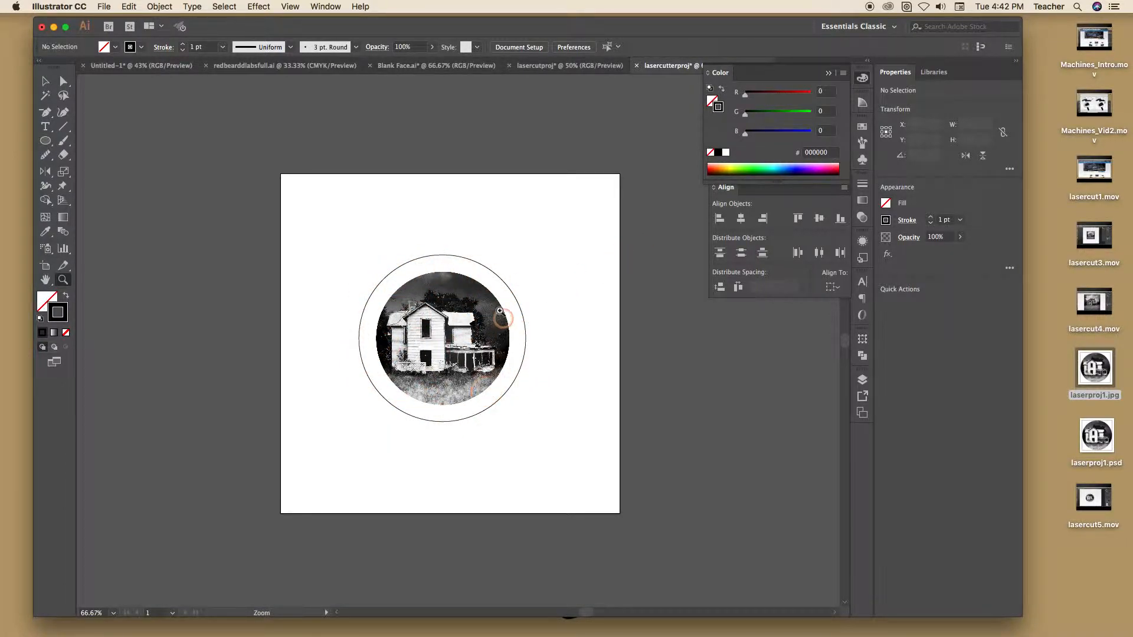
pyautogui.press('v')
pyautogui.moveTo(325, 226); pyautogui.dragTo(569, 462)
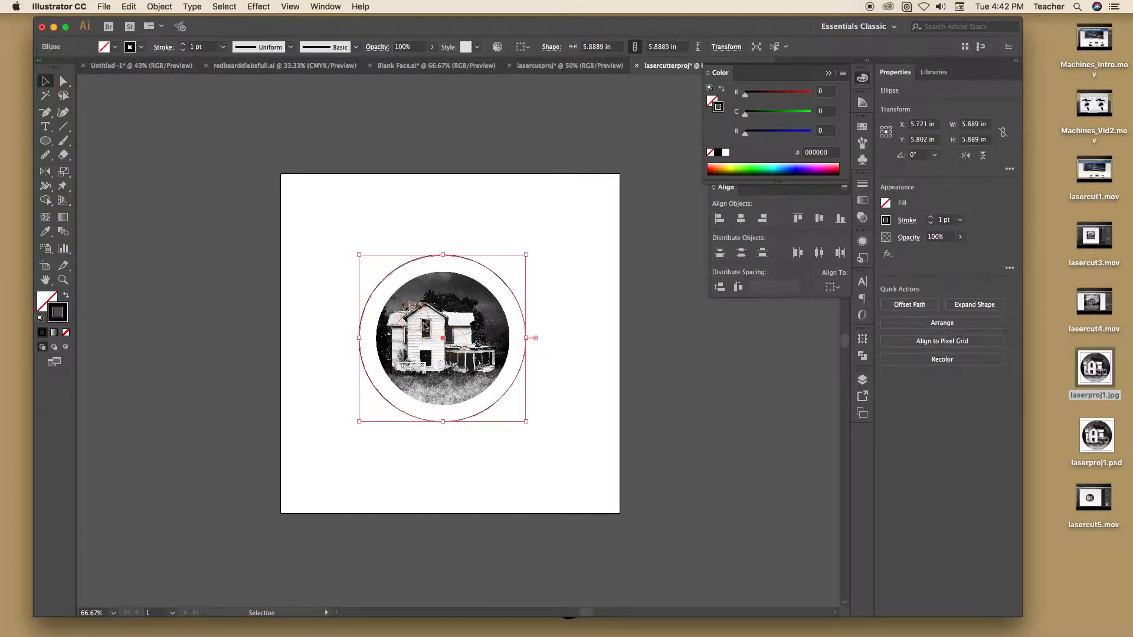
pyautogui.click(417, 325)
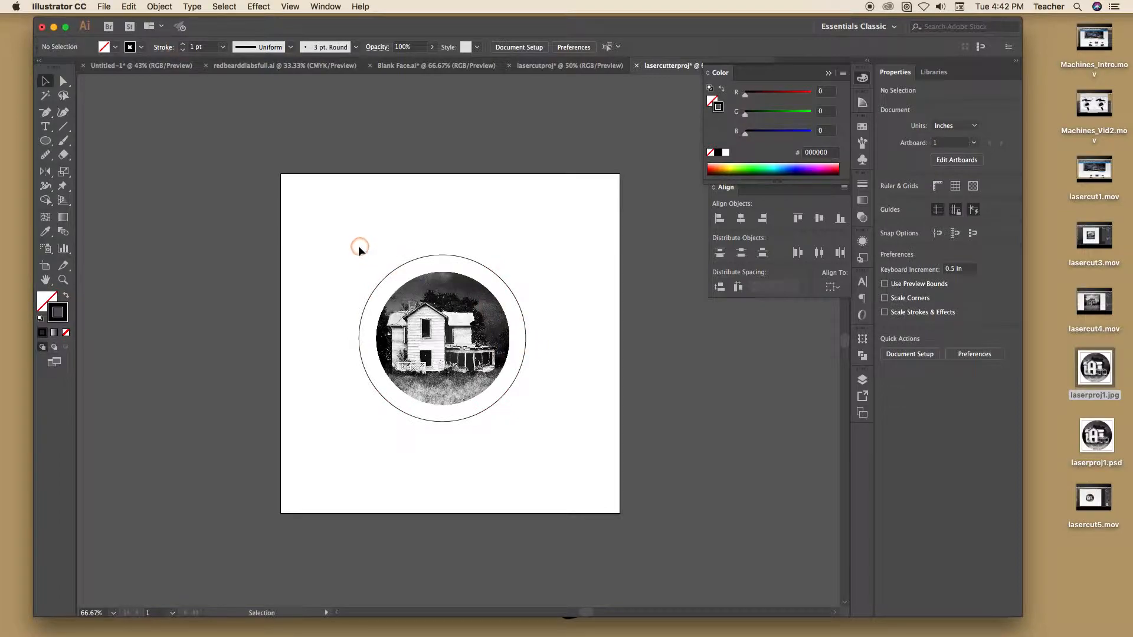
pyautogui.moveTo(359, 245); pyautogui.dragTo(505, 397)
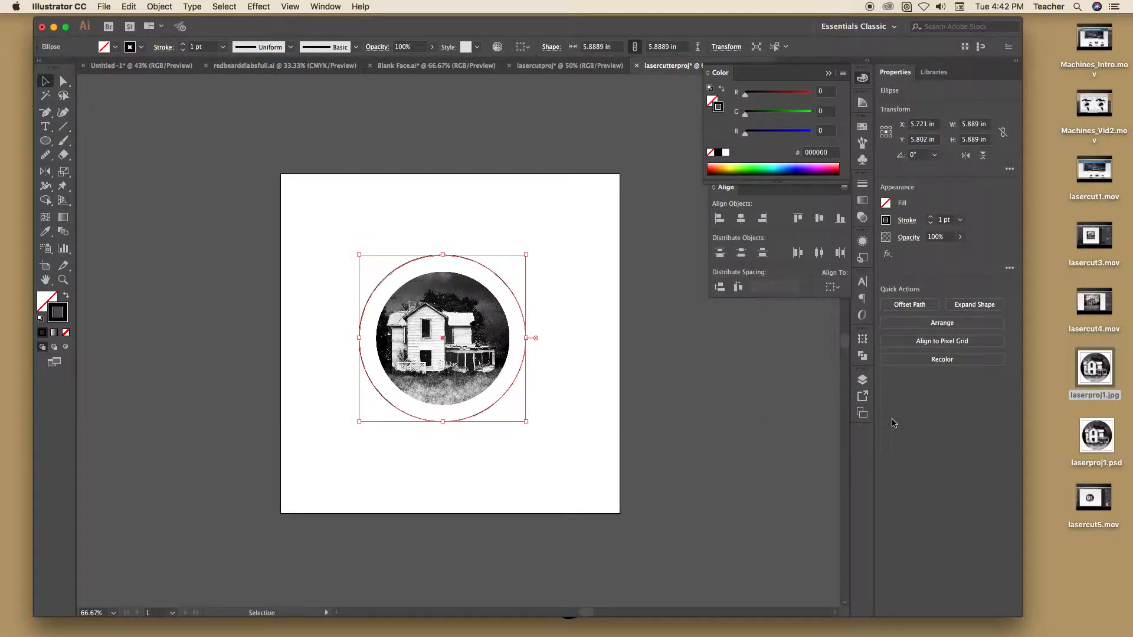
pyautogui.click(862, 379)
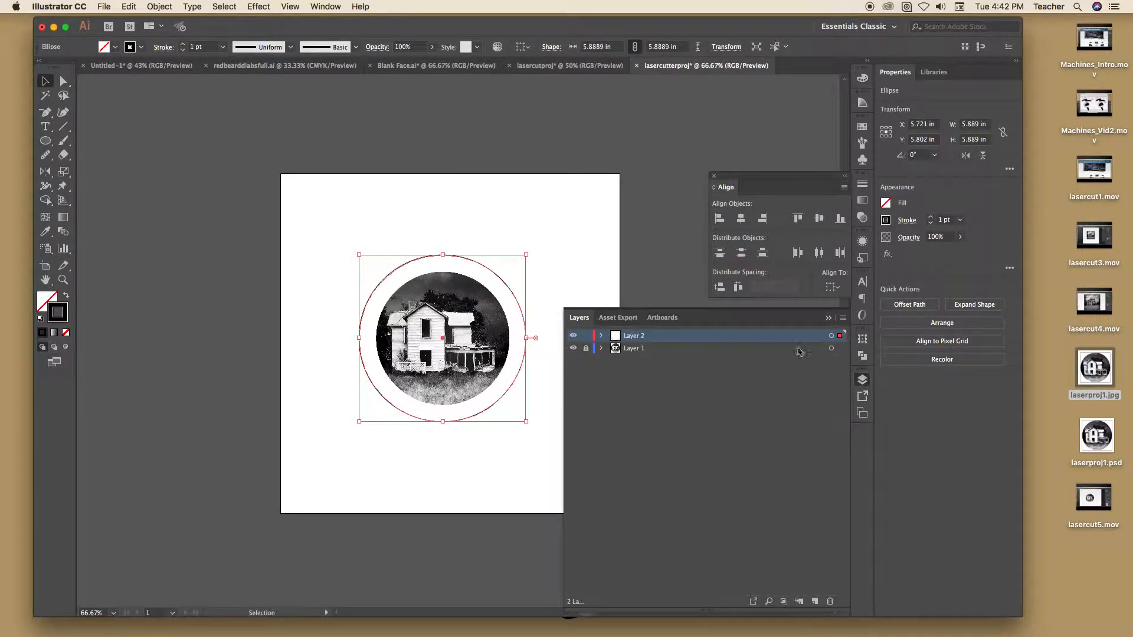
pyautogui.click(494, 467)
pyautogui.moveTo(494, 469); pyautogui.dragTo(346, 235)
pyautogui.moveTo(471, 348); pyautogui.dragTo(398, 267)
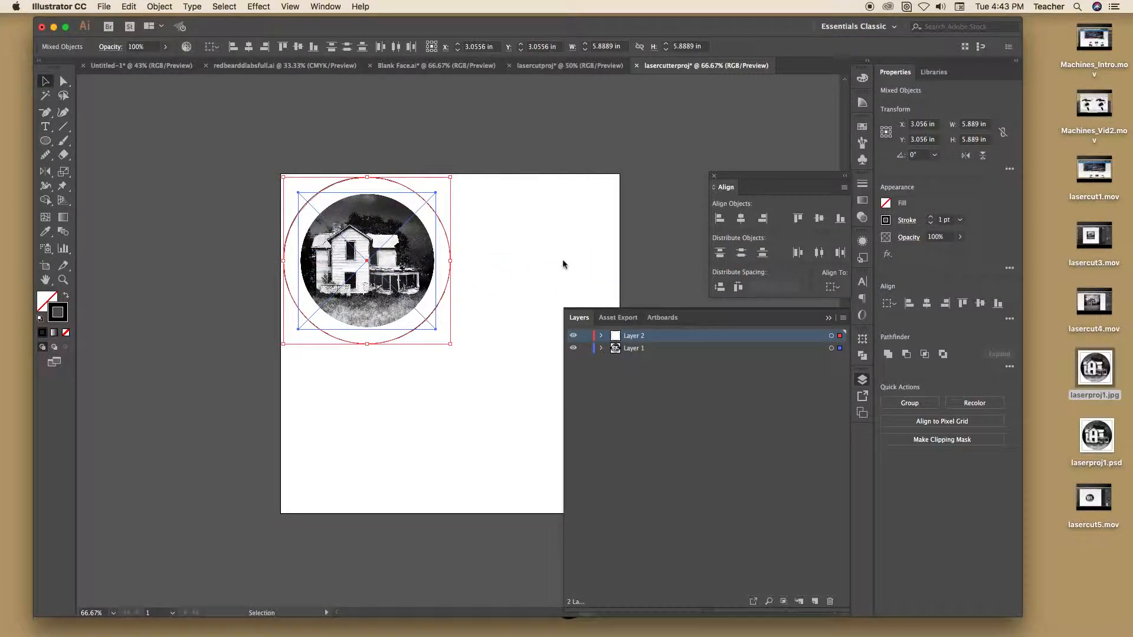
pyautogui.click(614, 152)
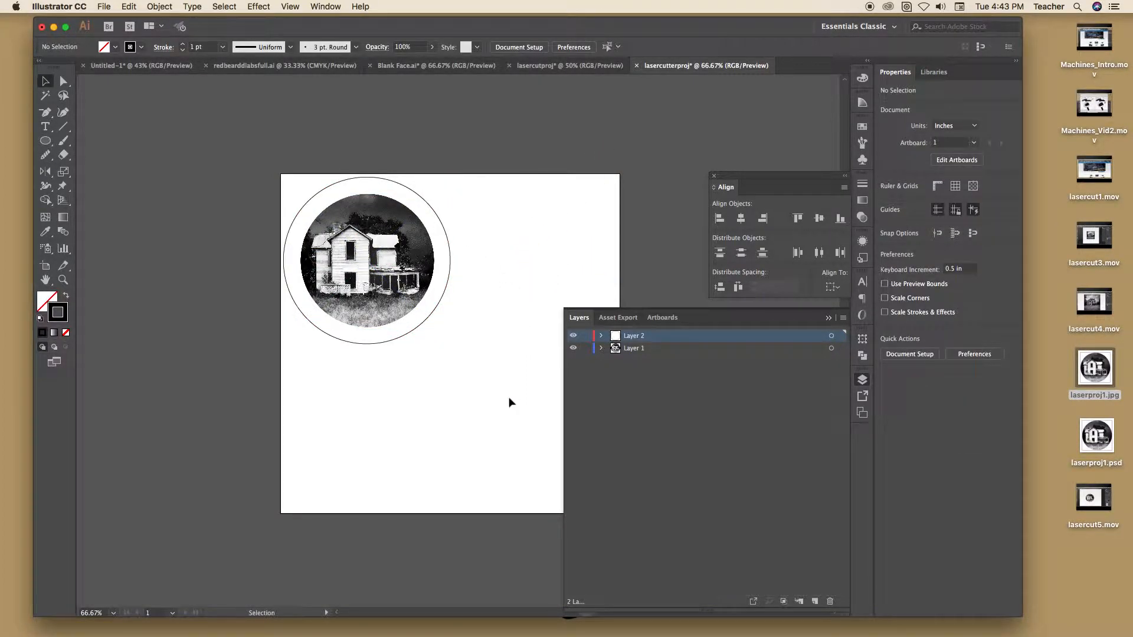
# Collapse the layer list and examine the house image and the surrounding circle as separate objects.
pyautogui.click(483, 422)
pyautogui.click(491, 198)
pyautogui.click(480, 205)
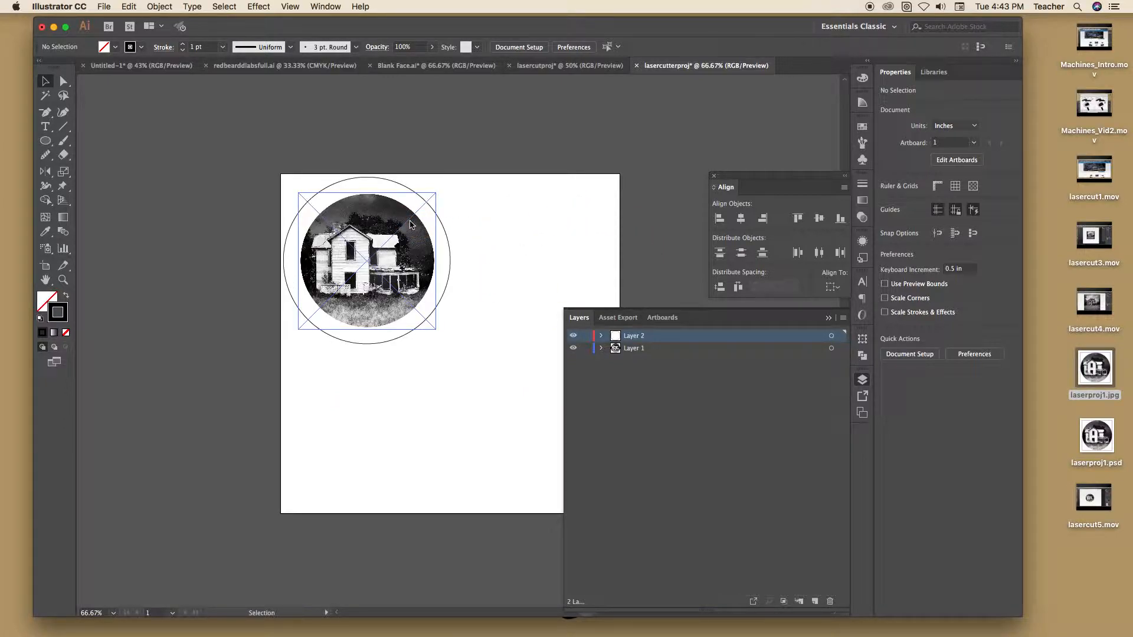
pyautogui.click(678, 260)
pyautogui.click(828, 318)
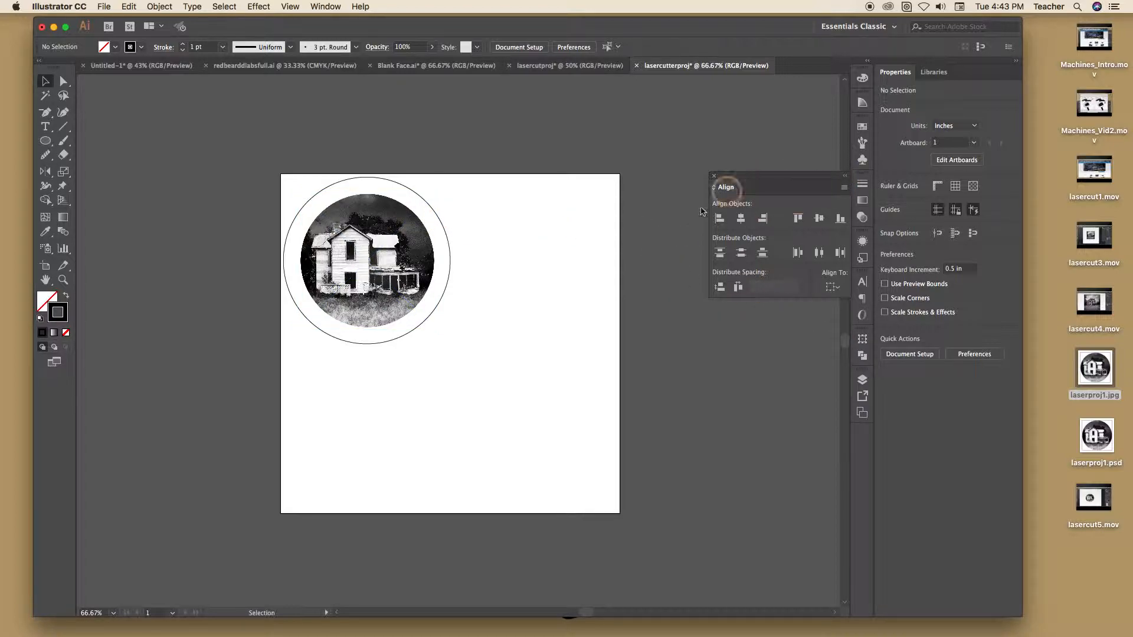
pyautogui.click(349, 181)
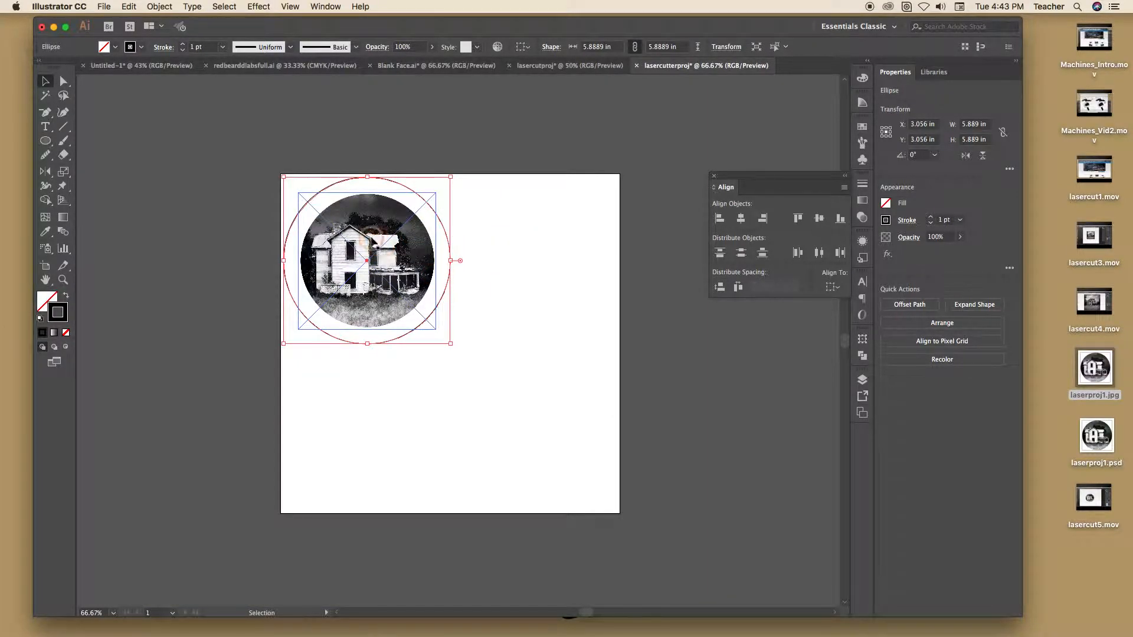
pyautogui.click(354, 227)
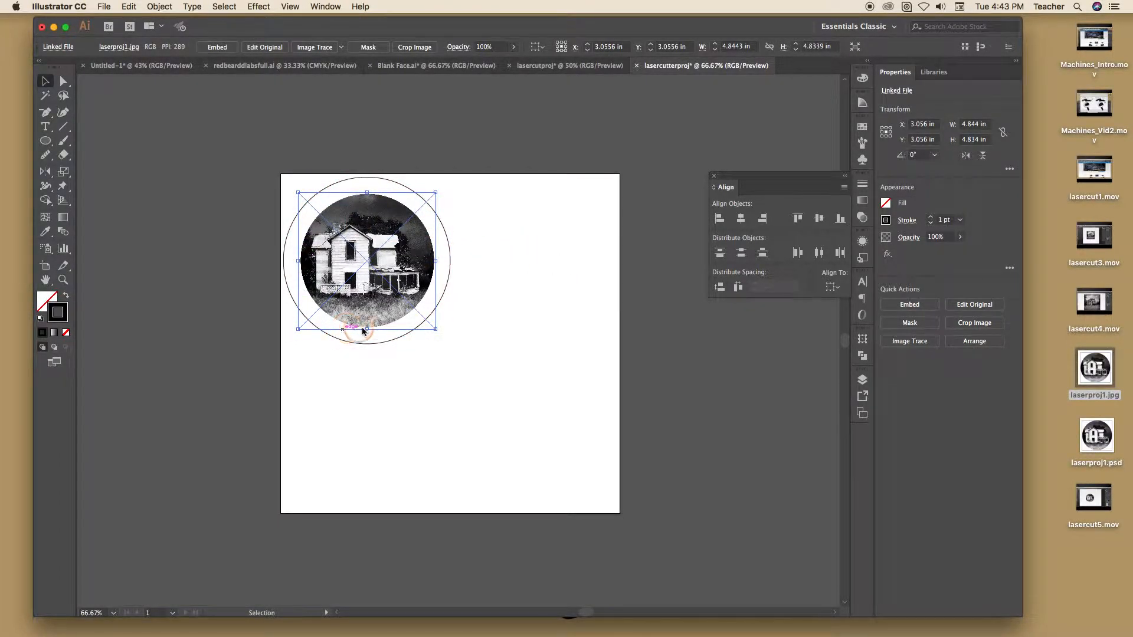
pyautogui.click(448, 270)
pyautogui.click(289, 236)
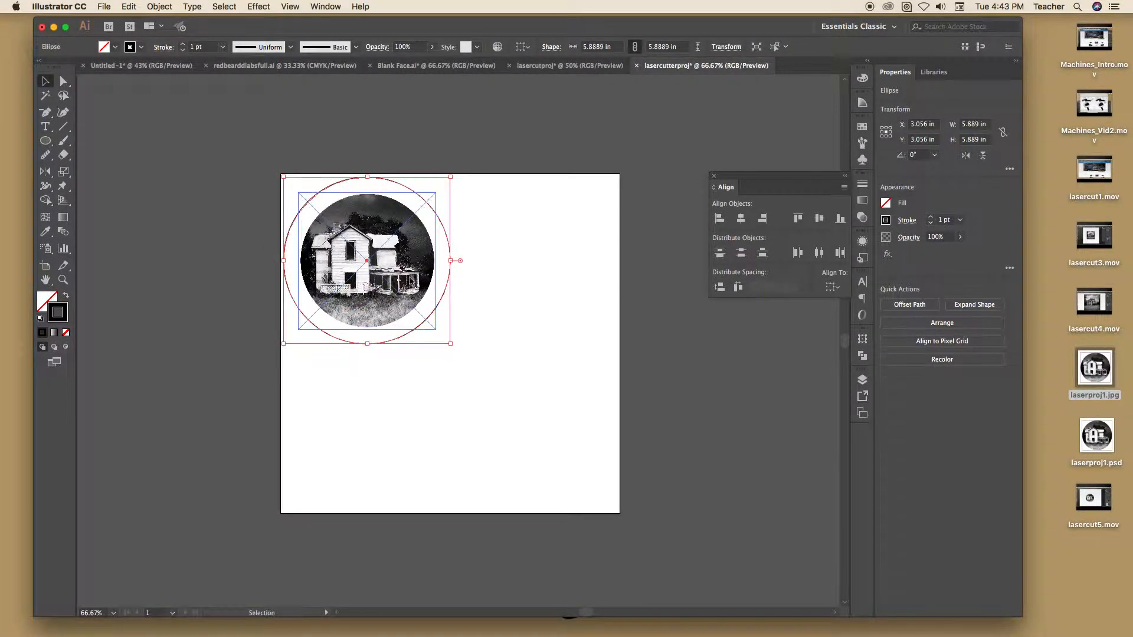
# Try placing the circle and house image flush in the artboard's upper-left corner, then undo the move.
pyautogui.press('super+a')
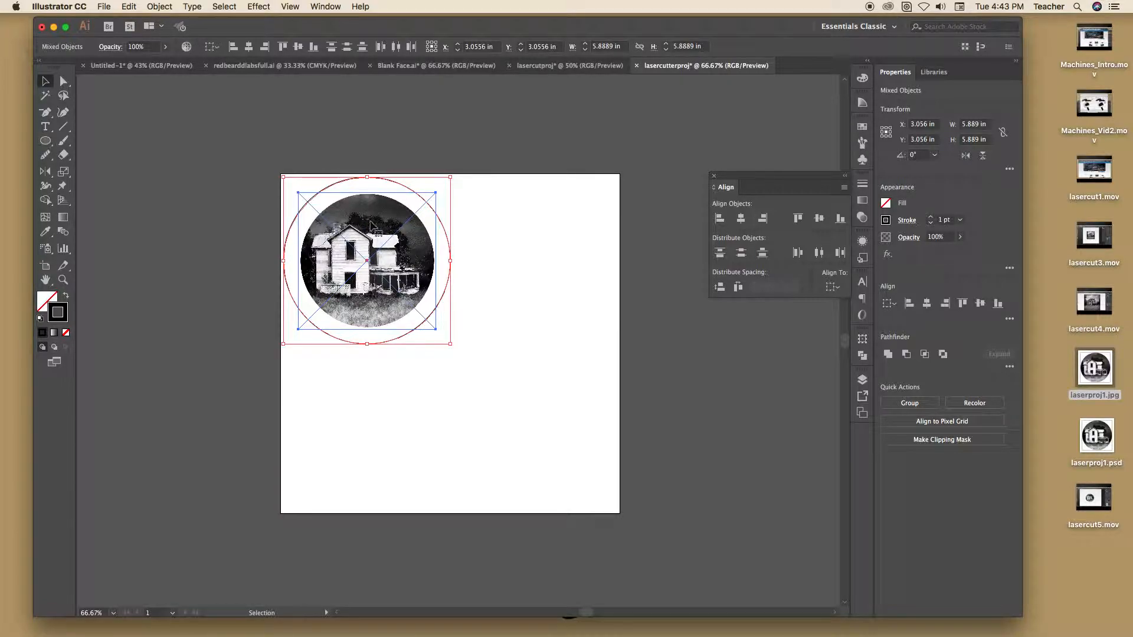
pyautogui.moveTo(369, 224); pyautogui.dragTo(365, 221)
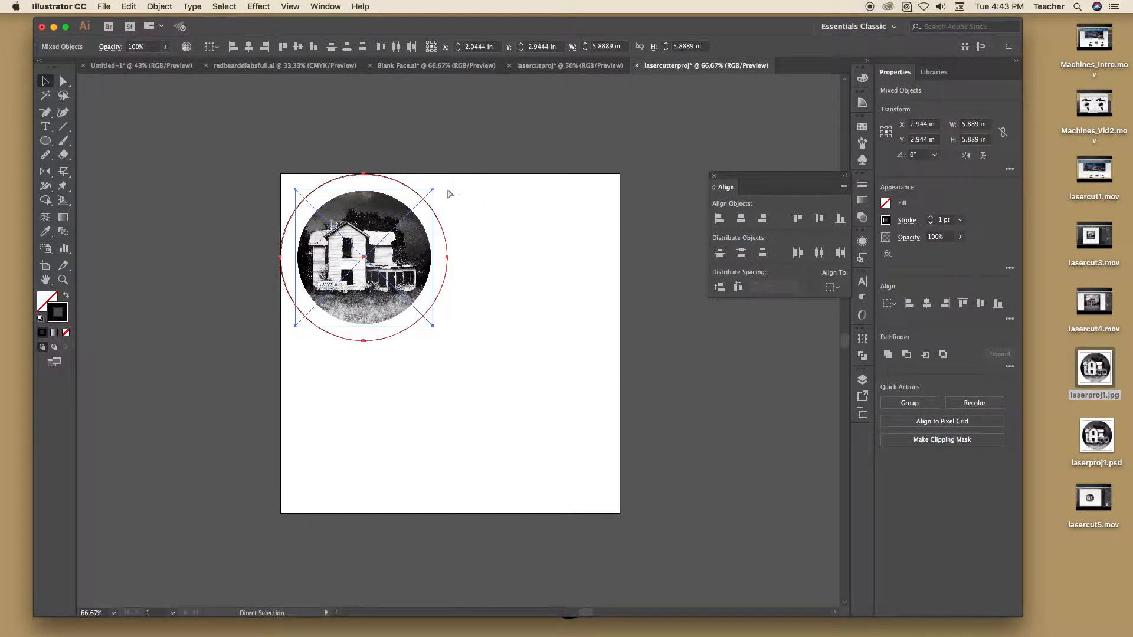
pyautogui.press('super+z')
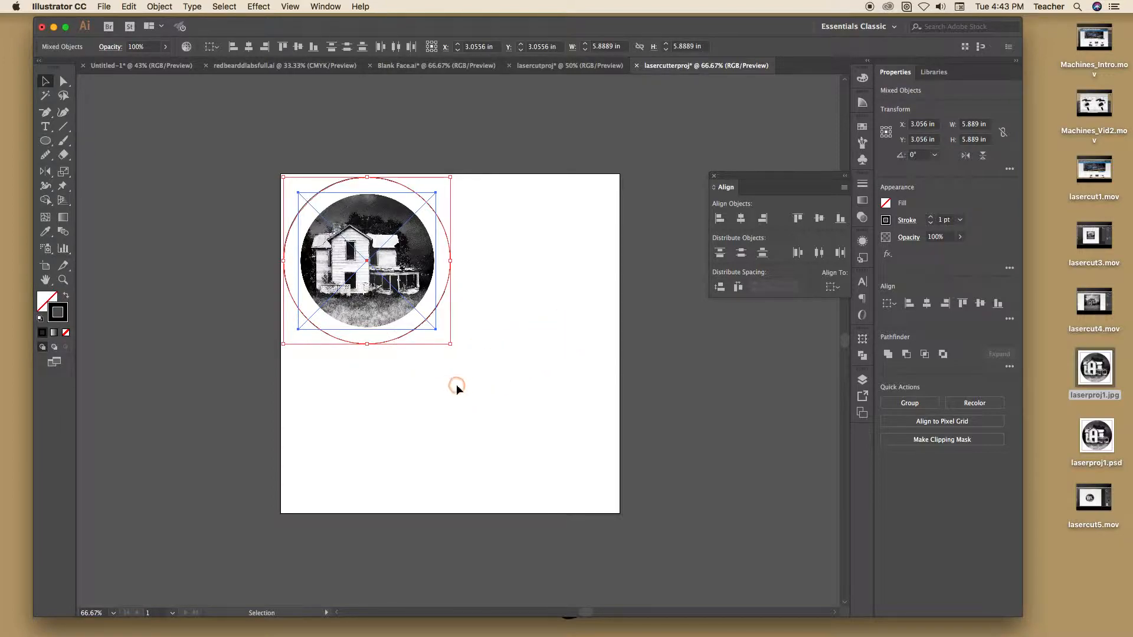
pyautogui.click(435, 391)
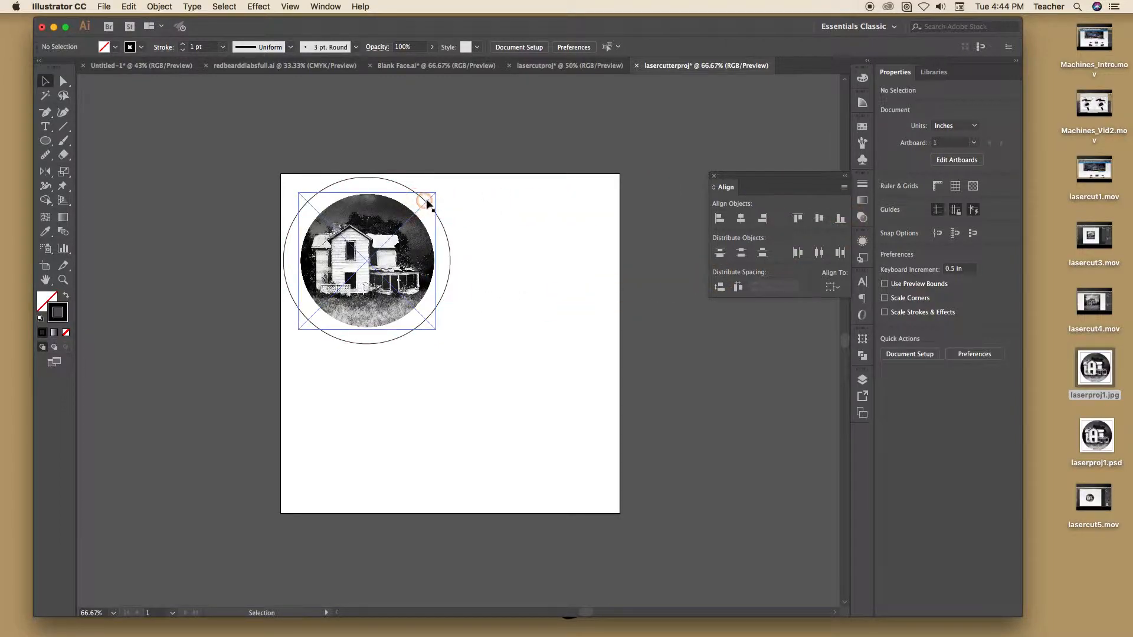
# Hide Layer 2, which holds the circle, and collapse the layer list.
pyautogui.click(436, 208)
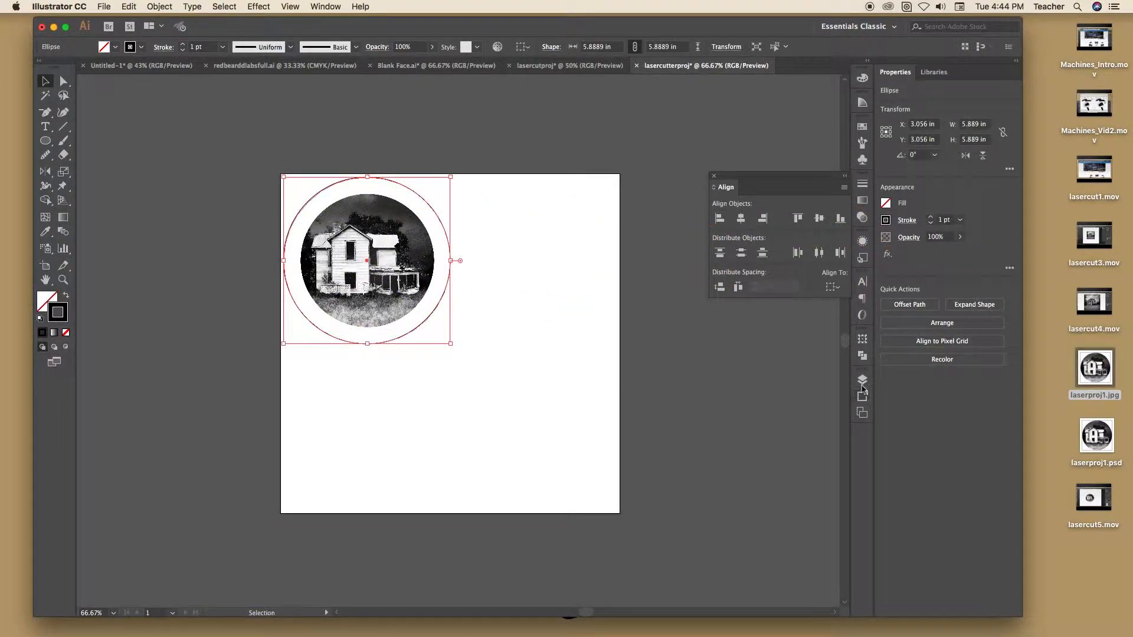
pyautogui.click(862, 379)
pyautogui.click(620, 337)
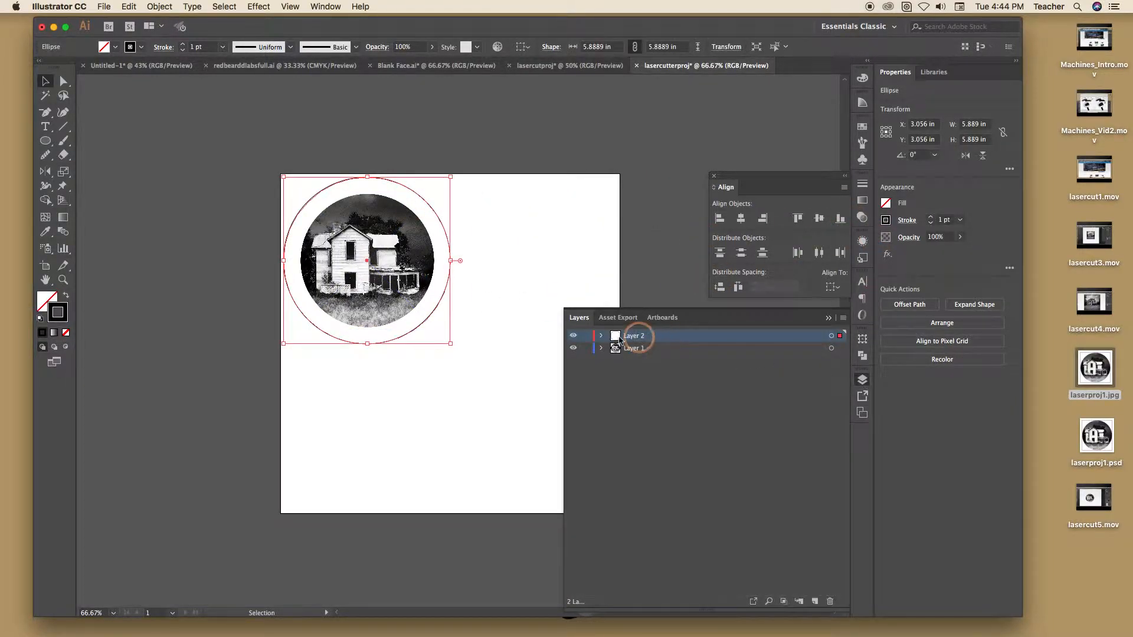
pyautogui.click(573, 336)
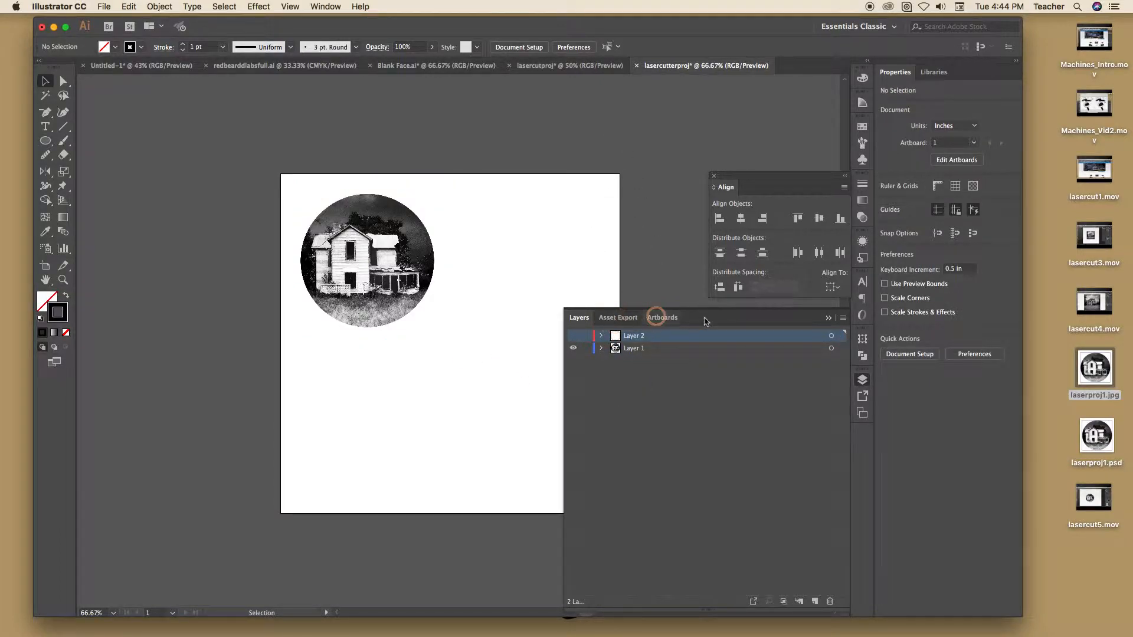
pyautogui.click(829, 318)
# Move the house image alone into the artboard's upper-left corner, centered at about X 2.30 in, Y 2.42 in.
pyautogui.click(405, 242)
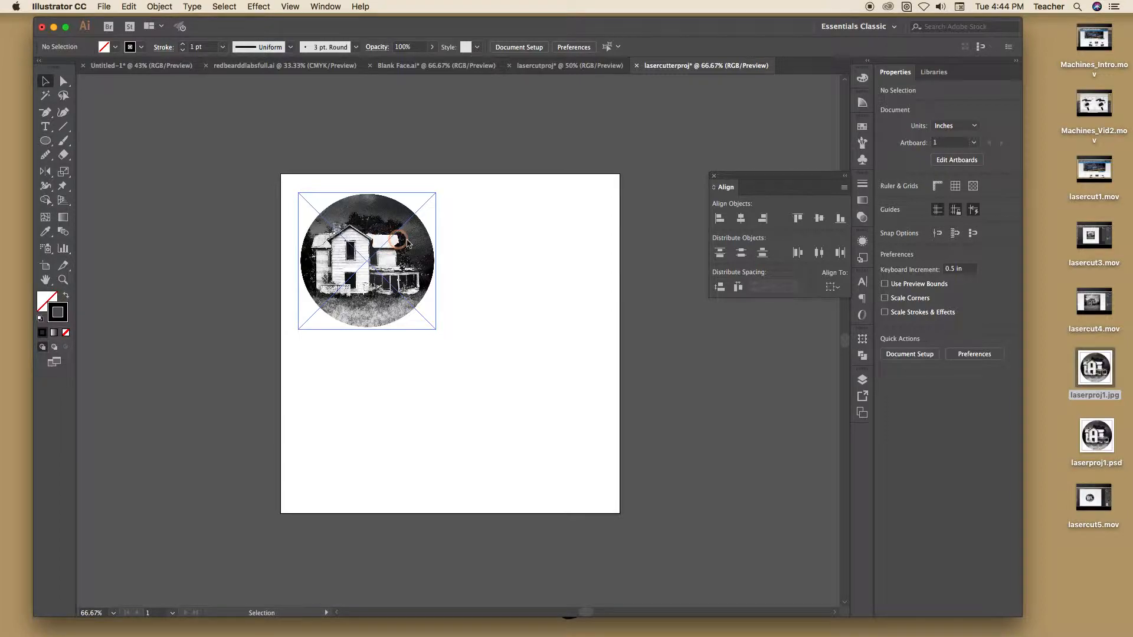
pyautogui.click(530, 305)
pyautogui.click(486, 340)
pyautogui.click(458, 316)
pyautogui.click(395, 285)
pyautogui.moveTo(387, 305); pyautogui.dragTo(364, 286)
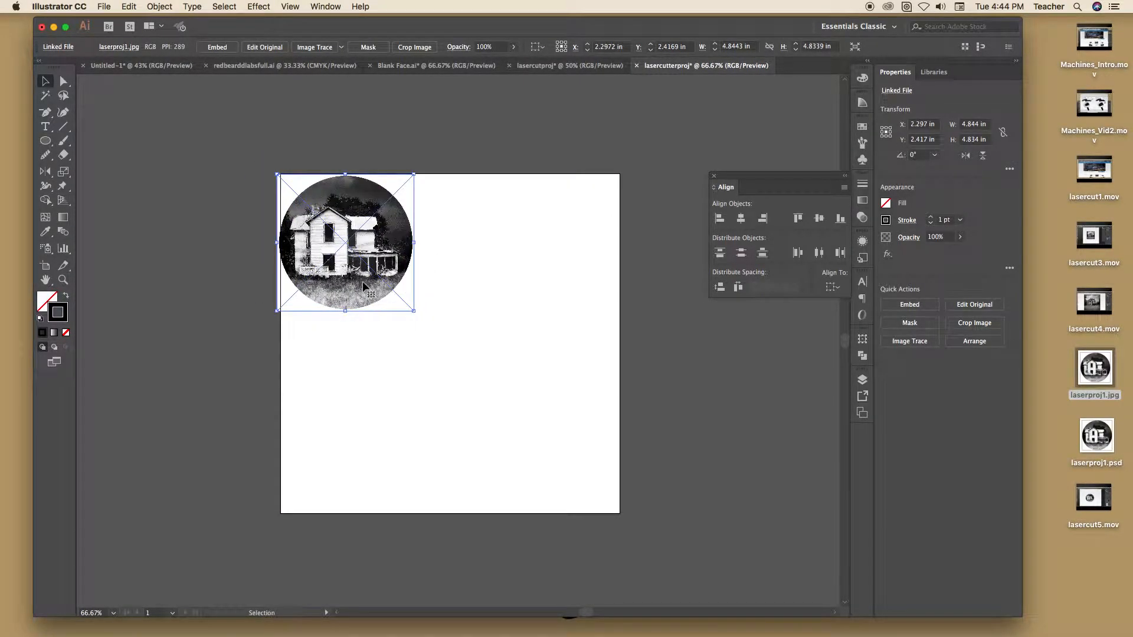
pyautogui.click(409, 167)
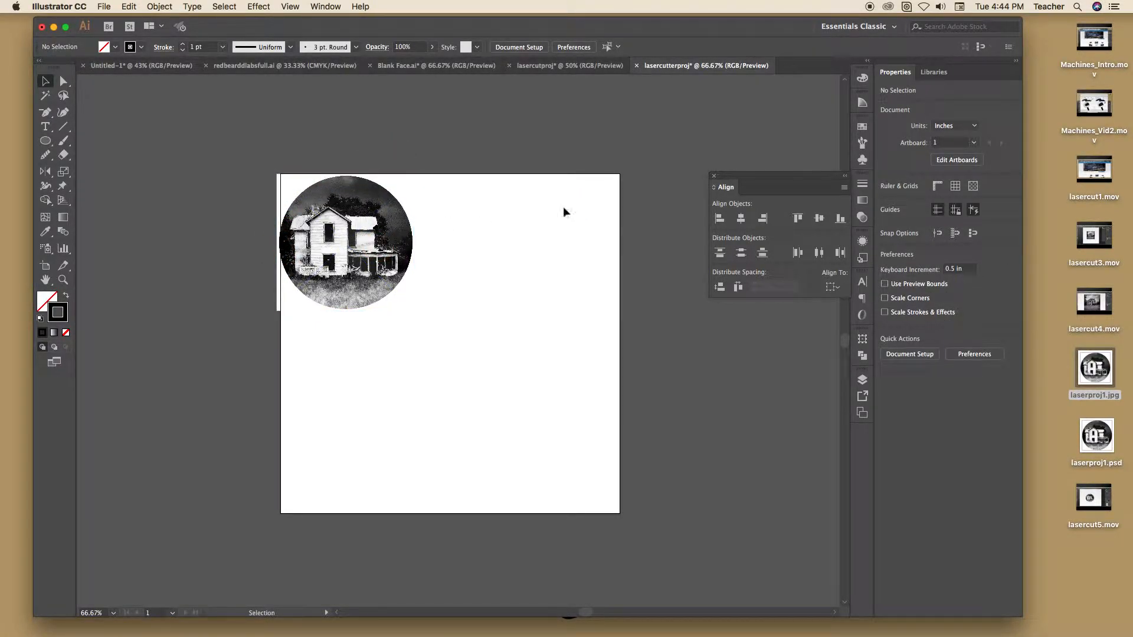
# Show Layer 2 again, then undo the house image's moves and the hiding of the circle's layer.
pyautogui.click(862, 381)
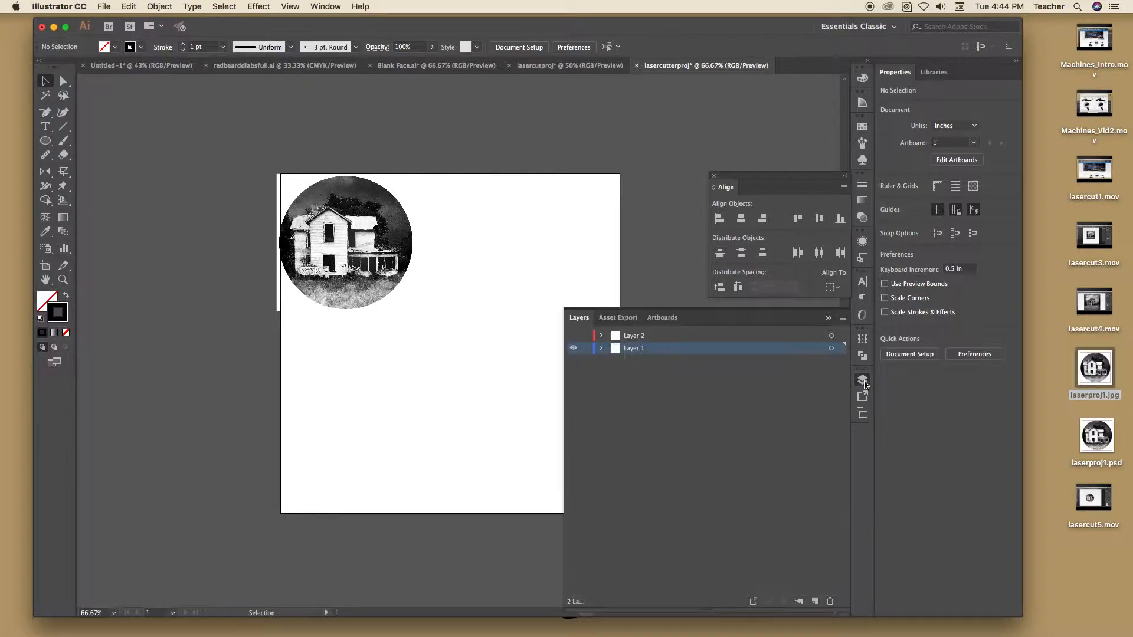
pyautogui.click(573, 336)
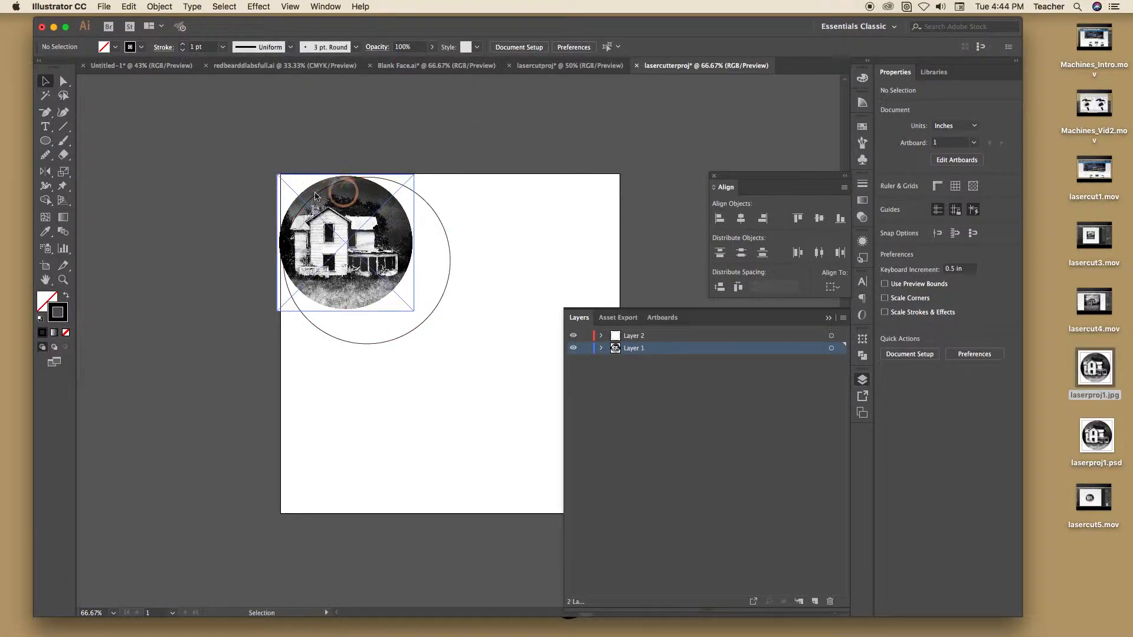
pyautogui.click(441, 208)
pyautogui.press('super+z')
pyautogui.press('super+z')
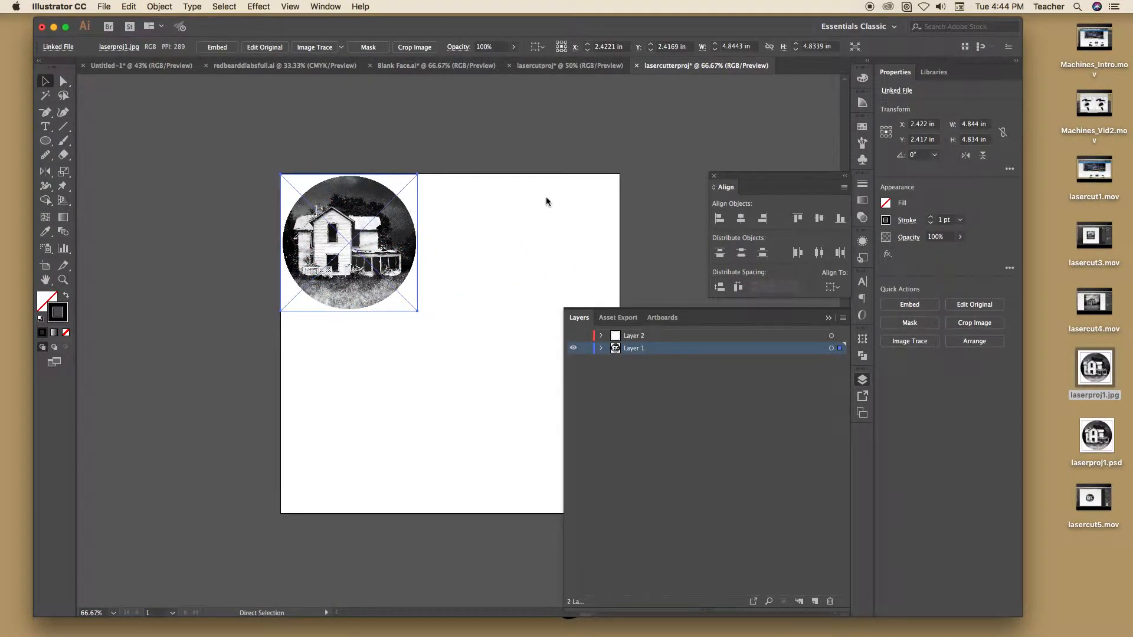
pyautogui.press('super+shift+z')
pyautogui.press('super+shift+z')
pyautogui.click(418, 247)
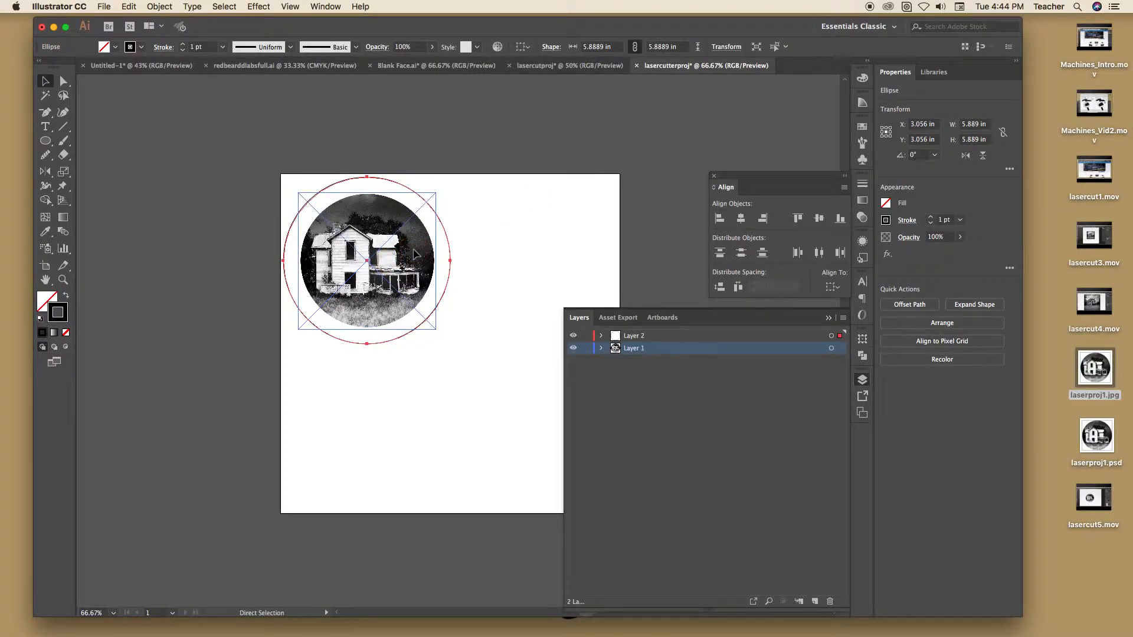
pyautogui.click(478, 159)
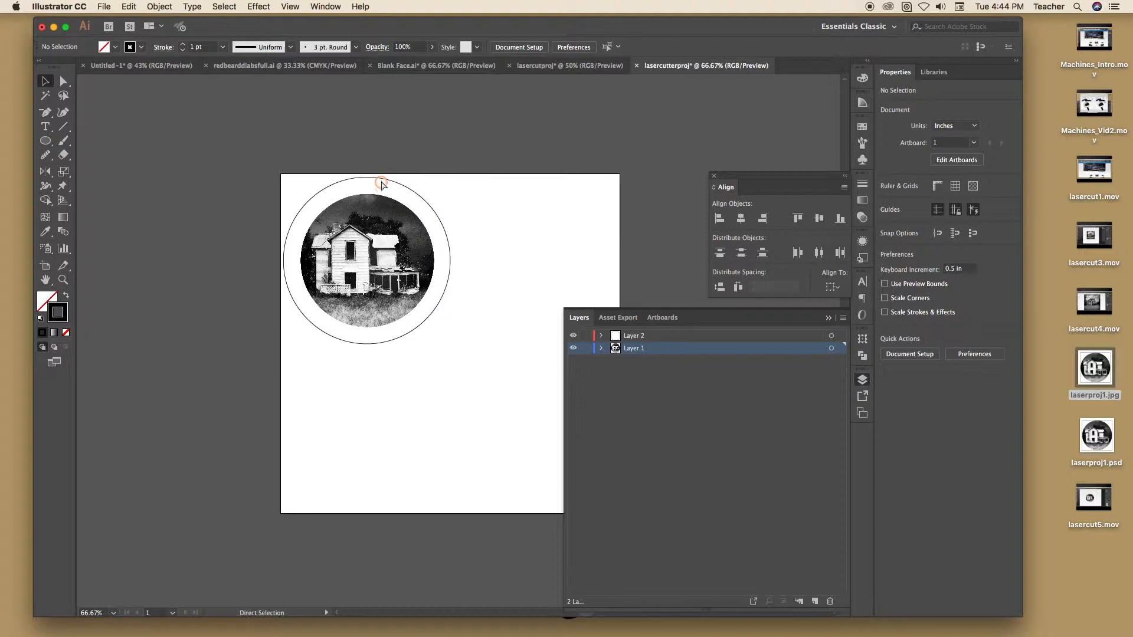
pyautogui.click(331, 189)
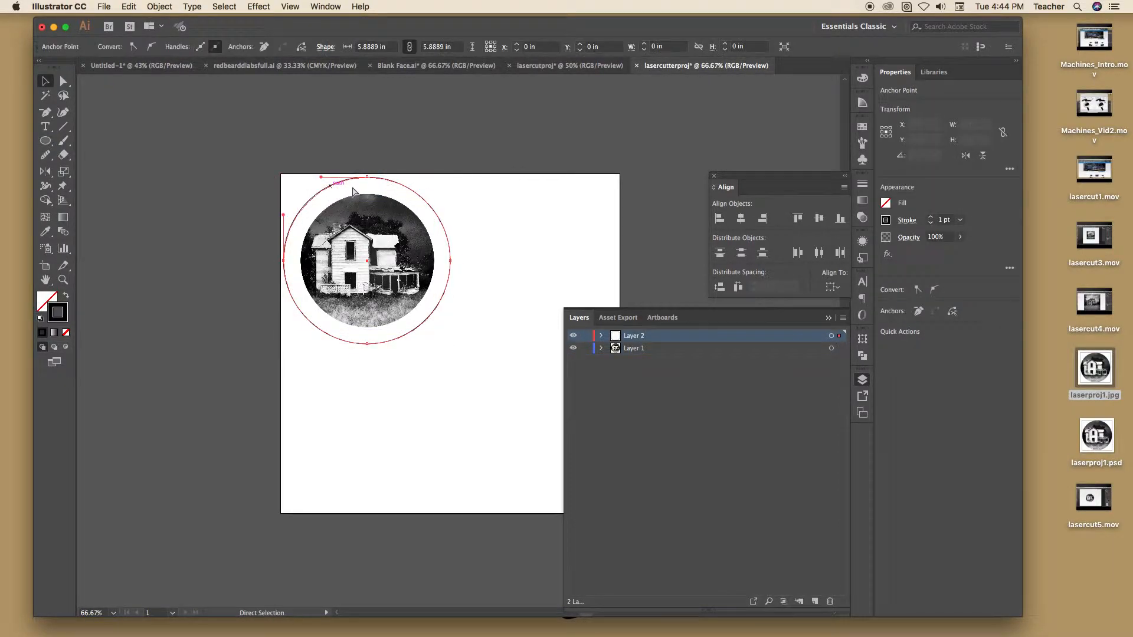
pyautogui.press('a')
pyautogui.click(311, 202)
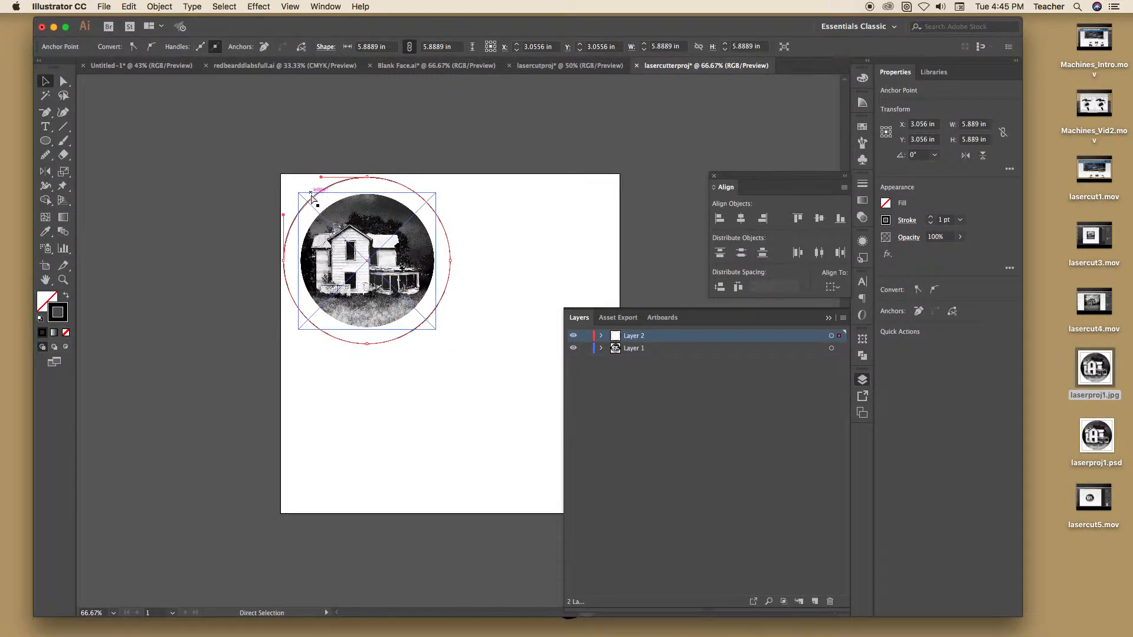
pyautogui.press('v')
pyautogui.click(317, 168)
# Draw an unfilled rectangle about 6.73 x 6.9 in from the artboard's upper-left corner around the circle and deselect it.
pyautogui.moveTo(44, 140); pyautogui.dragTo(97, 139)
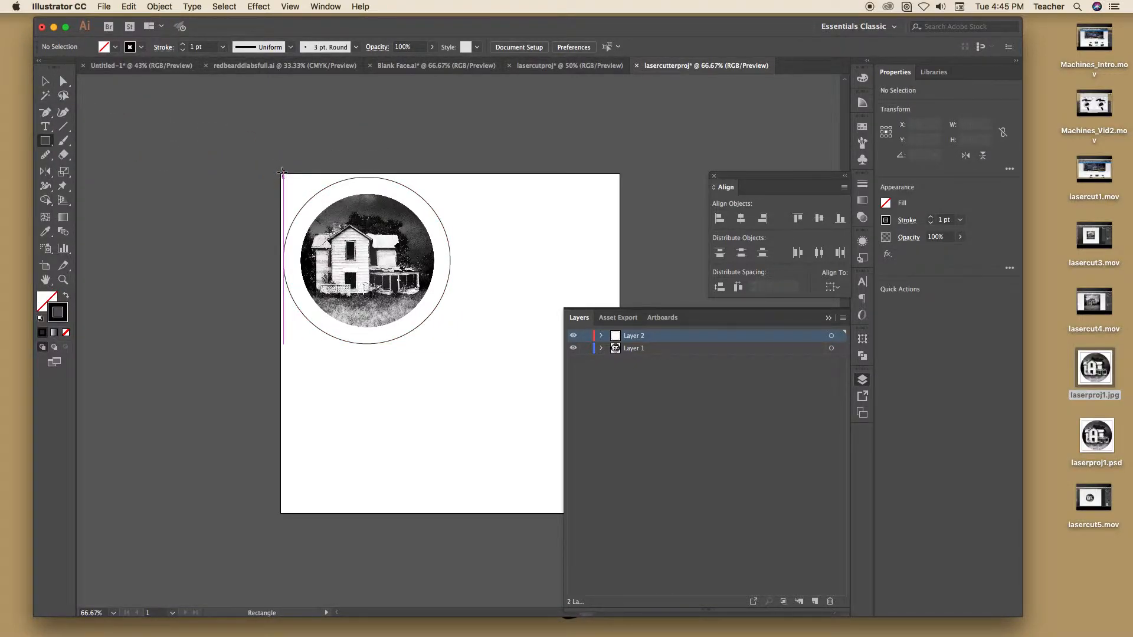
pyautogui.moveTo(280, 173); pyautogui.dragTo(471, 369)
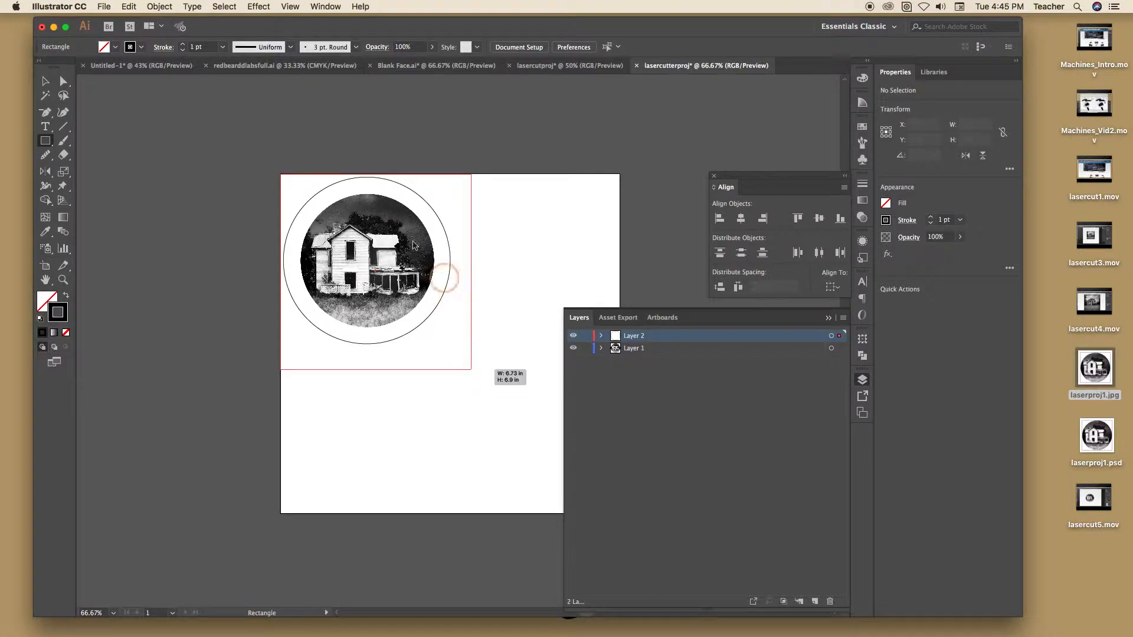
pyautogui.press('super+shift+a')
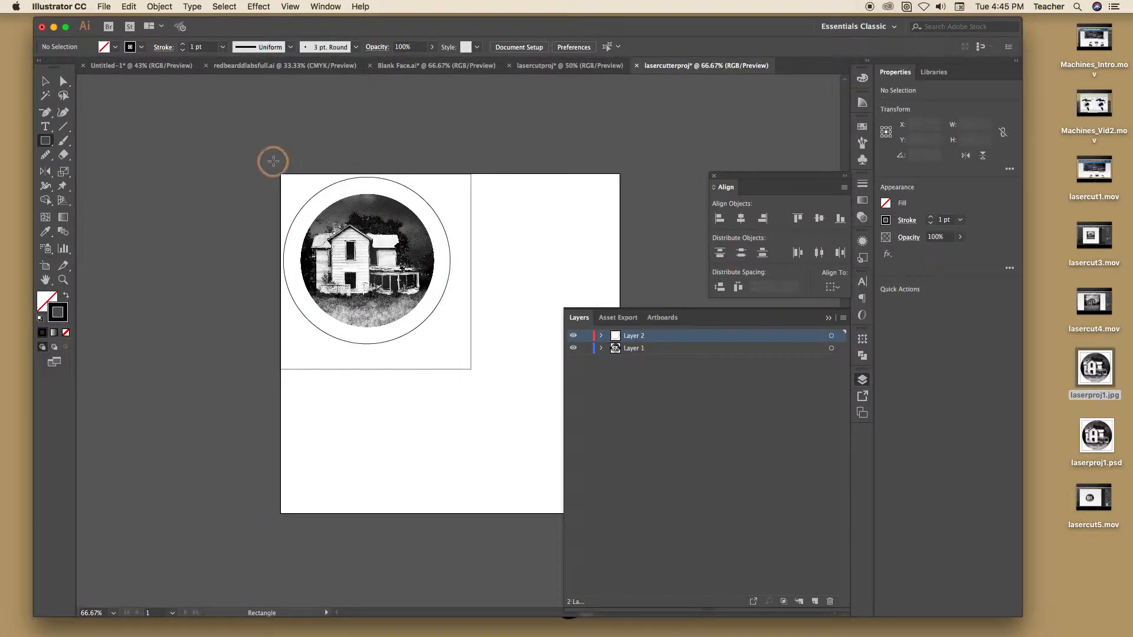